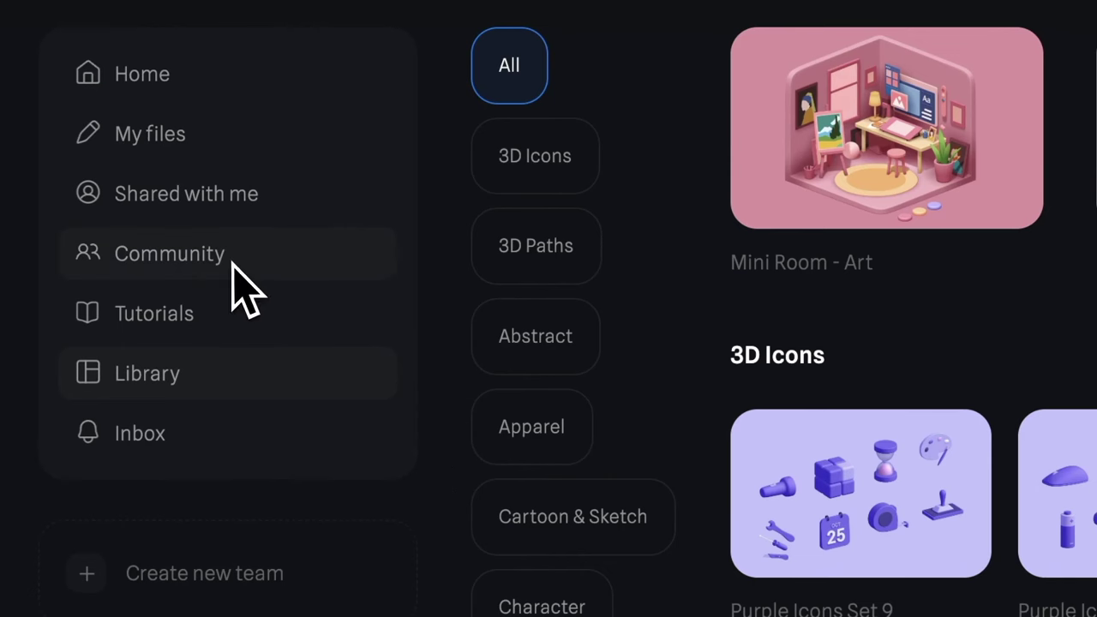
Search the Community for 'cubic' and remix the Cubic scene into your own editable copy.
{"action": "left_click", "coordinate": [233, 263]}
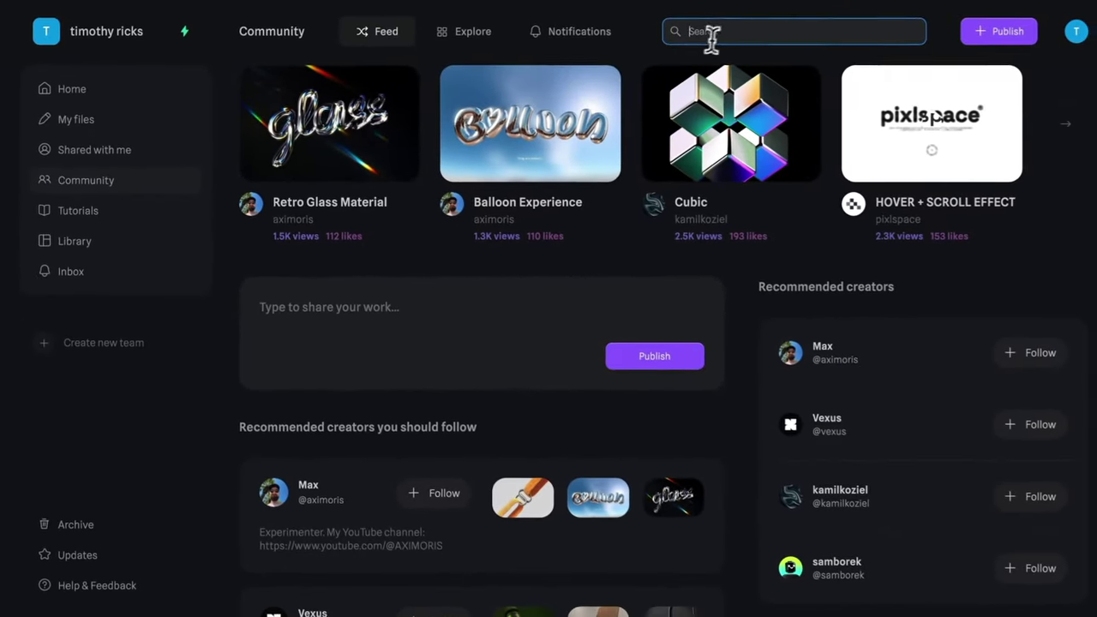
{"action": "type", "text": "cubic"}
{"action": "key", "text": "Return"}
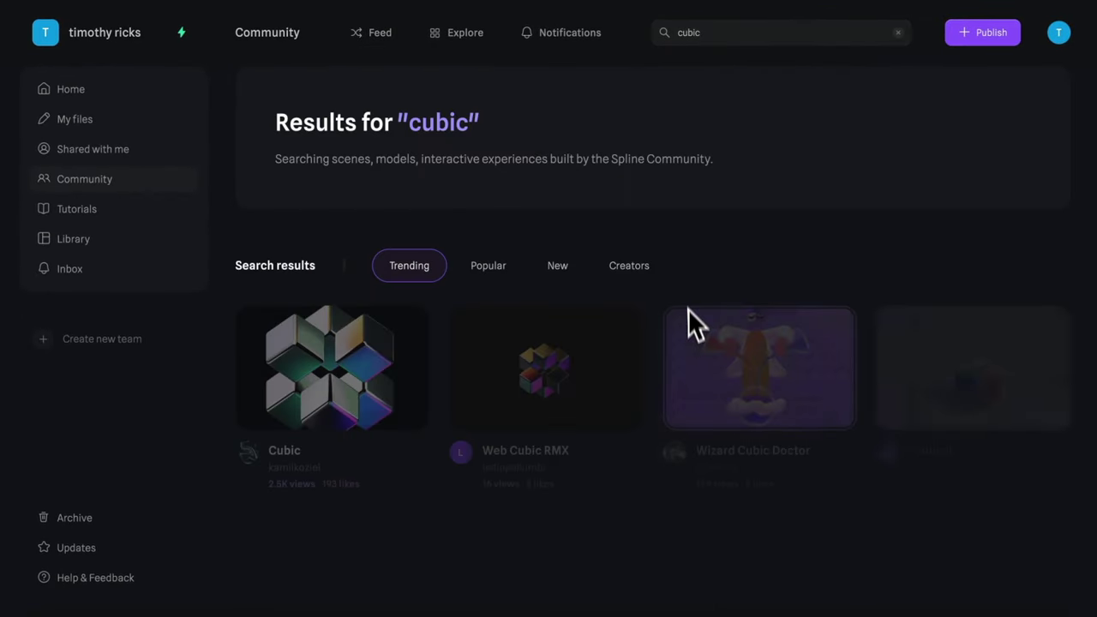
{"action": "left_click", "coordinate": [361, 361]}
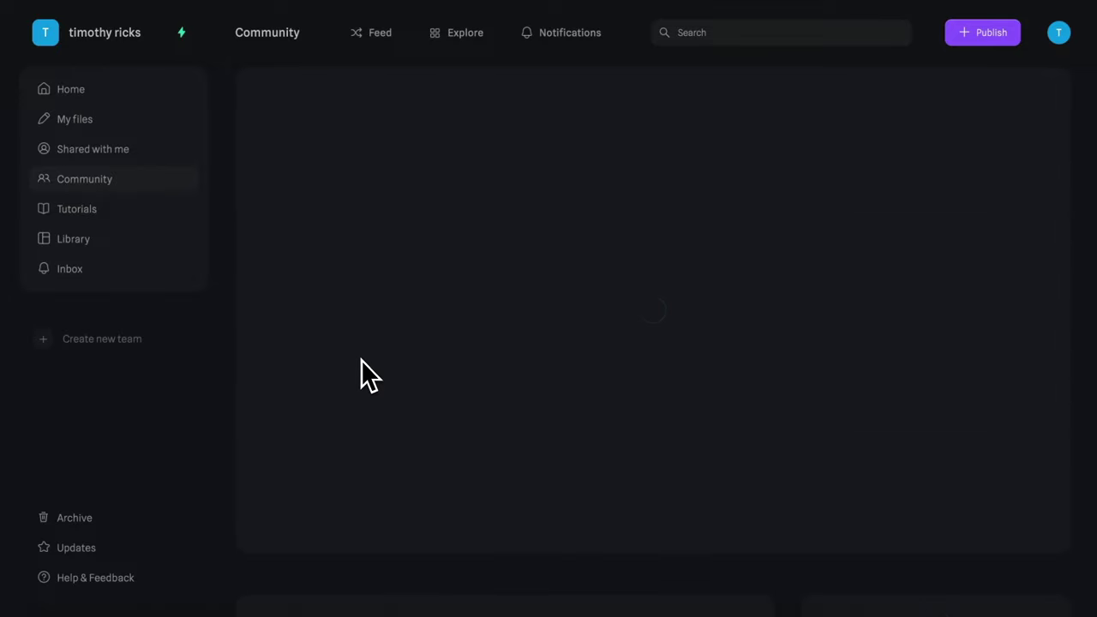
{"action": "scroll", "coordinate": [910, 399], "scroll_direction": "down", "scroll_amount": 3}
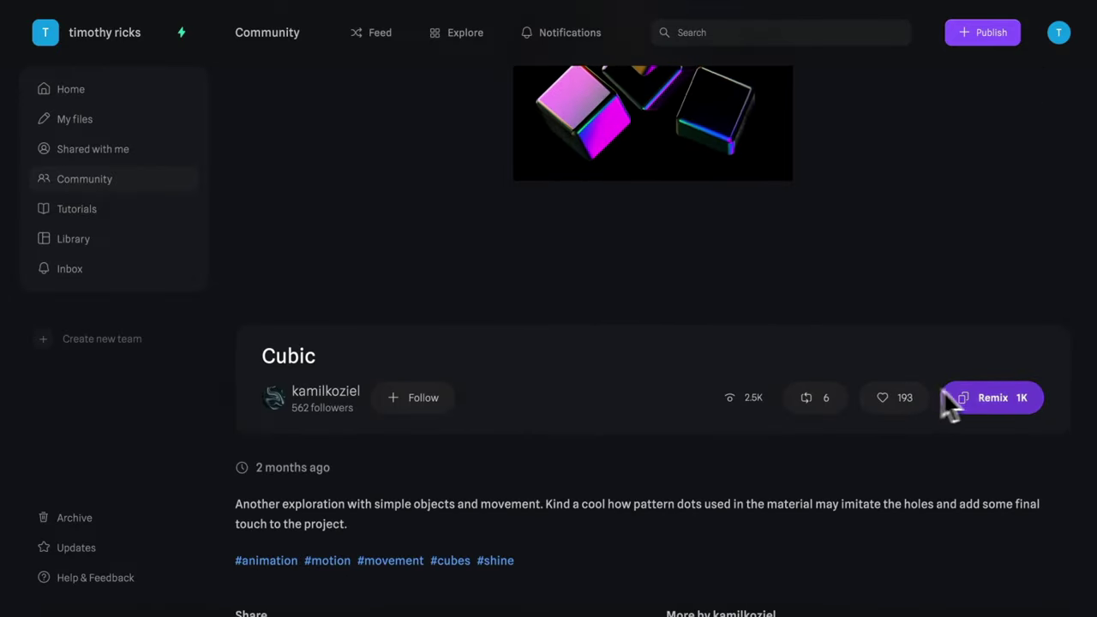
{"action": "left_click", "coordinate": [1003, 400]}
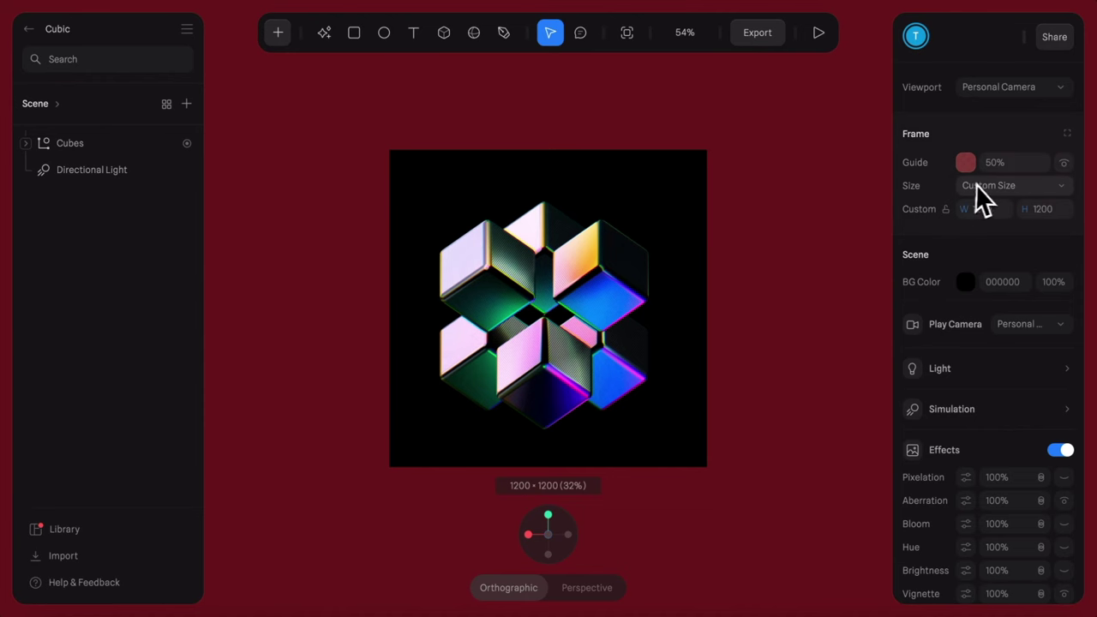
Make the frame size Responsive and scale the Cubes group to 1.84 in Base State.
{"action": "left_click", "coordinate": [986, 187]}
{"action": "left_click", "coordinate": [964, 169]}
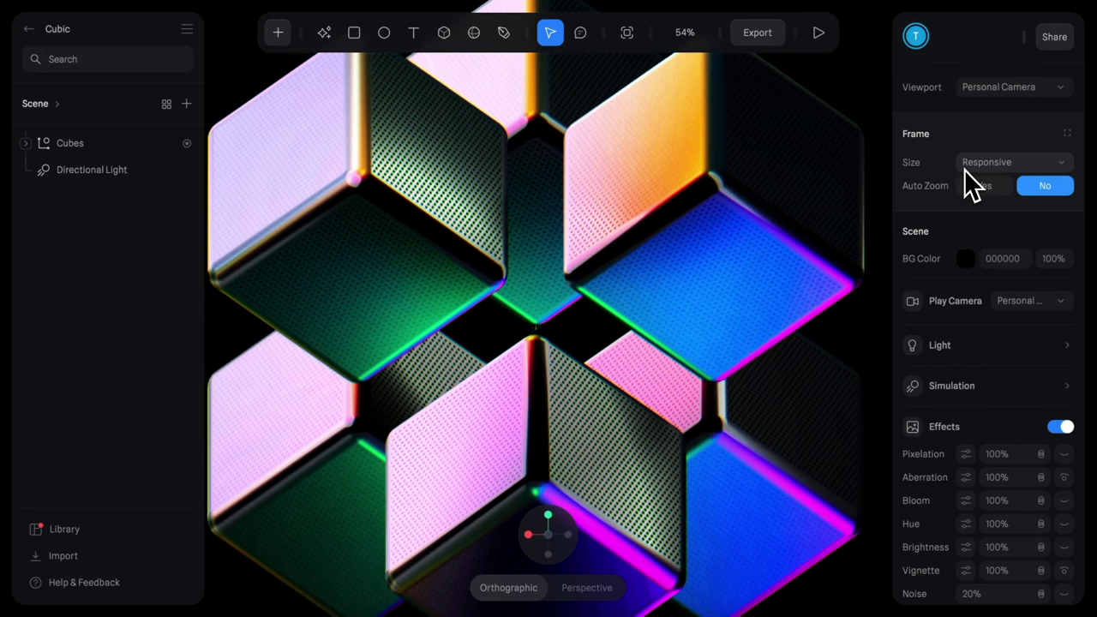
{"action": "left_click", "coordinate": [504, 255]}
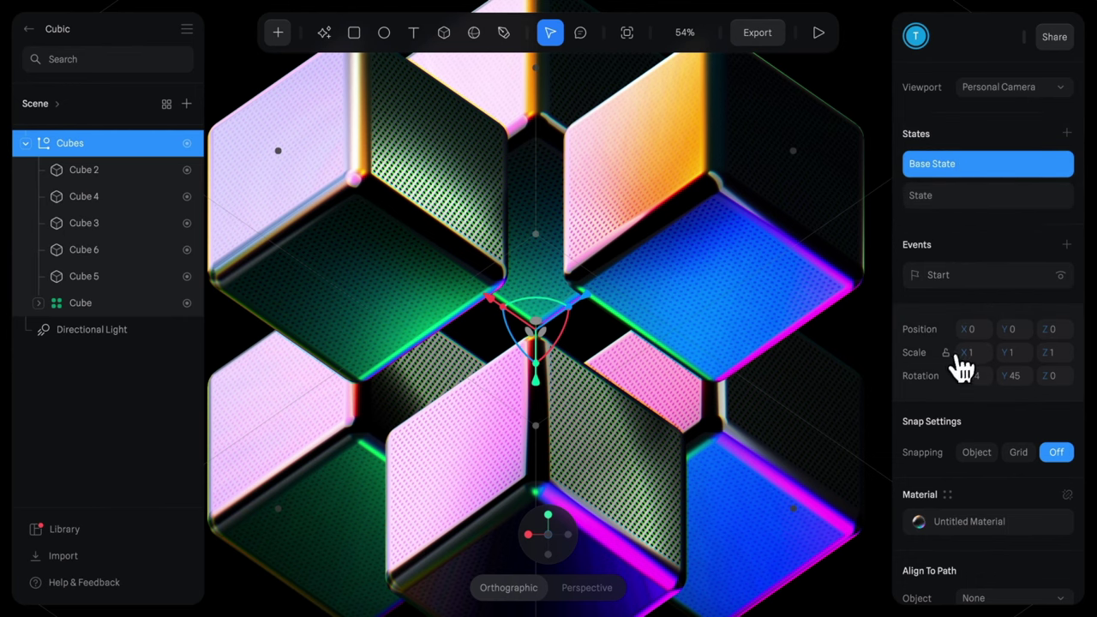
{"action": "left_click_drag", "start_coordinate": [967, 358], "coordinate": [1087, 330]}
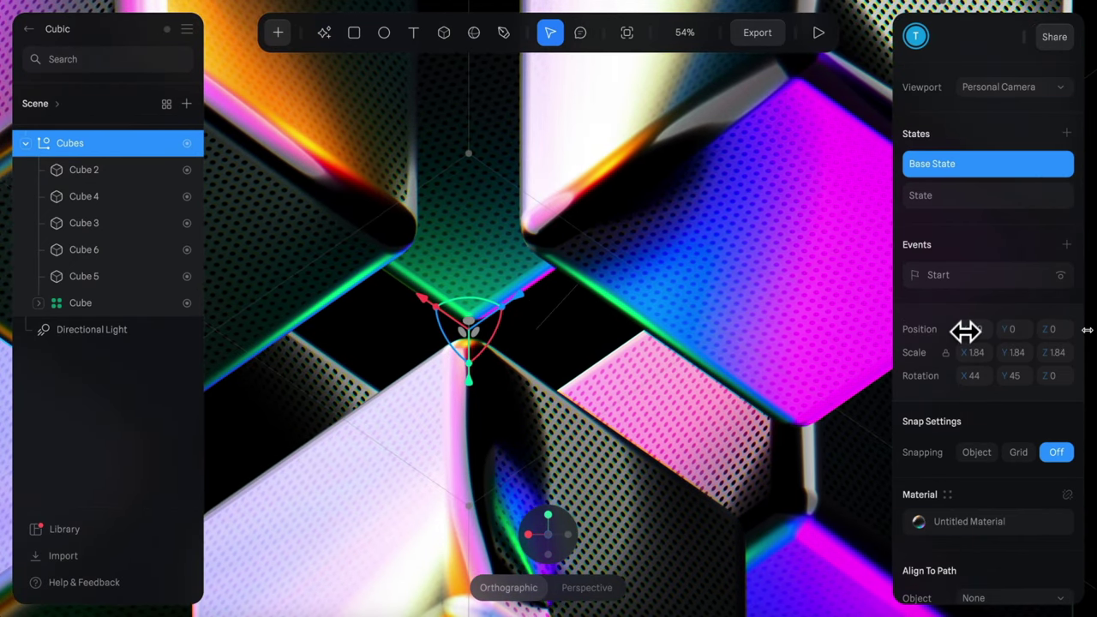
In State, set the Cubes scale back to 1 and Position X to -807.
{"action": "left_click", "coordinate": [941, 204]}
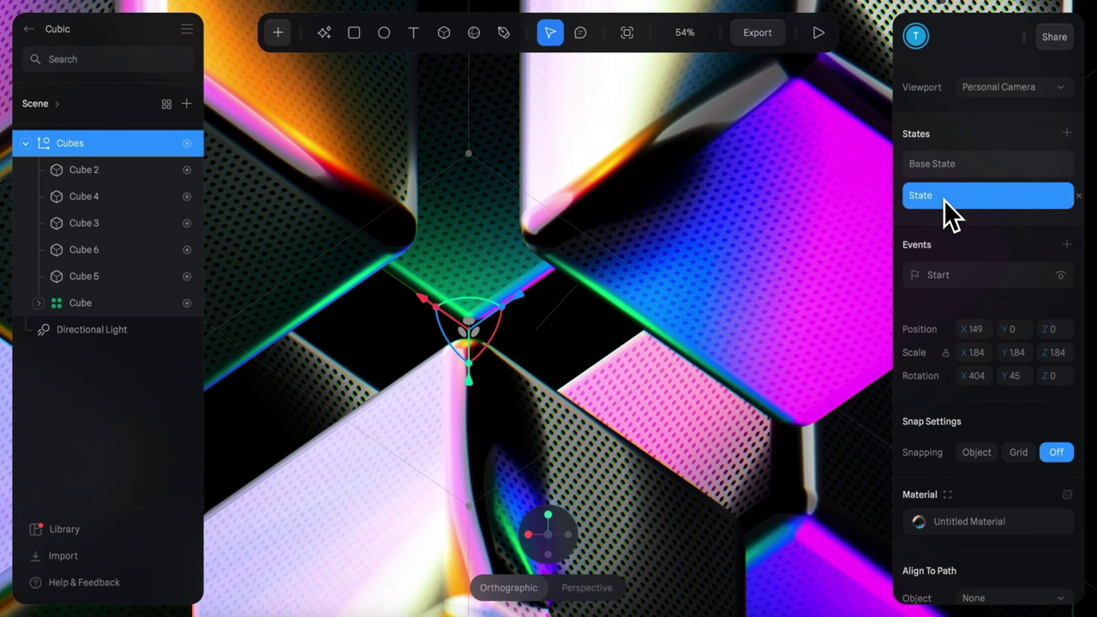
{"action": "left_click_drag", "start_coordinate": [967, 353], "coordinate": [894, 352]}
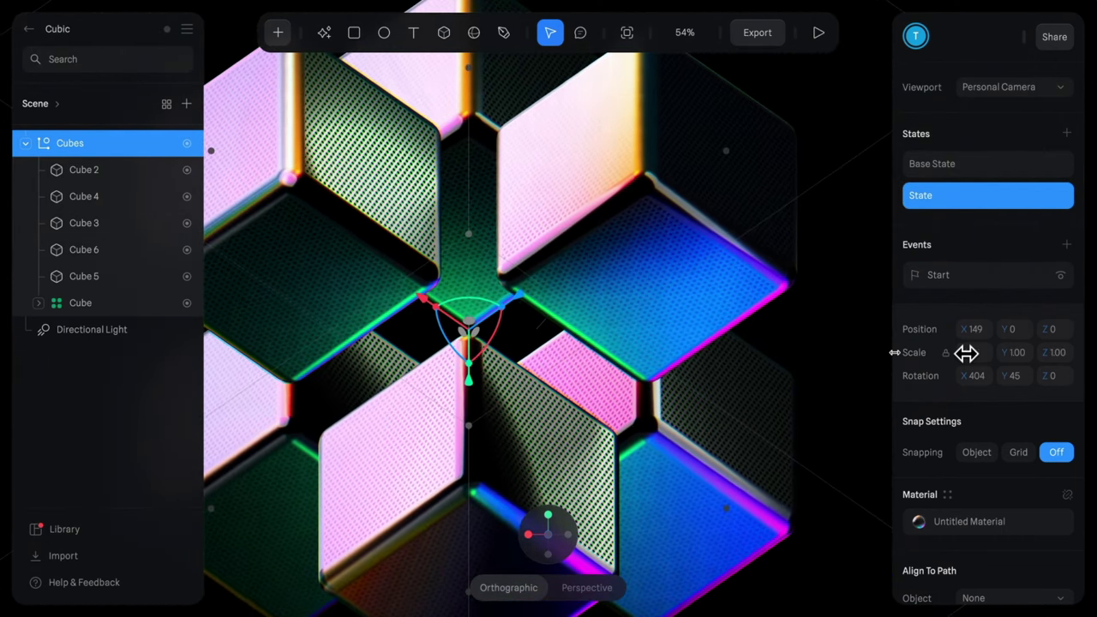
{"action": "left_click_drag", "start_coordinate": [968, 334], "coordinate": [170, 332]}
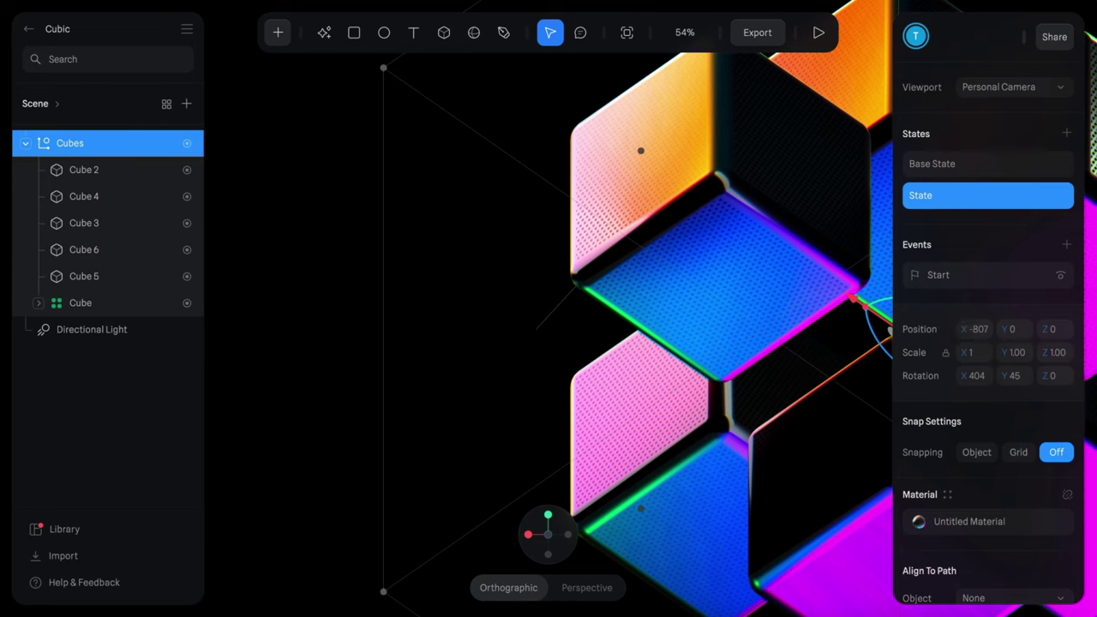
{"action": "left_click", "coordinate": [952, 277]}
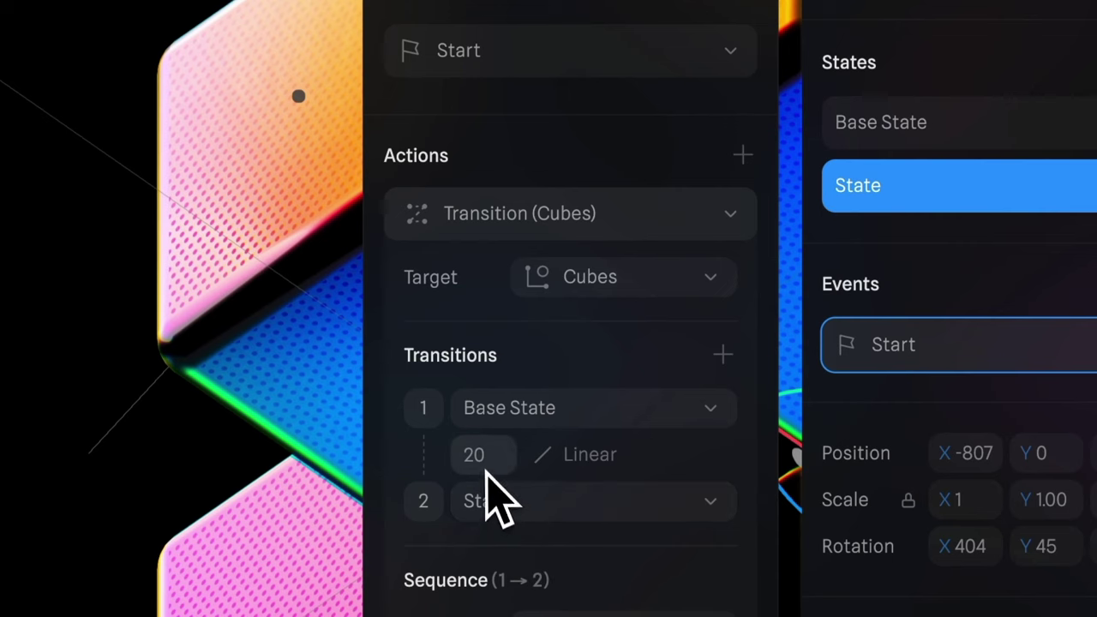
Shorten the Start transition duration from 20 to 2, preview it, and add State 2.
{"action": "left_click", "coordinate": [485, 463]}
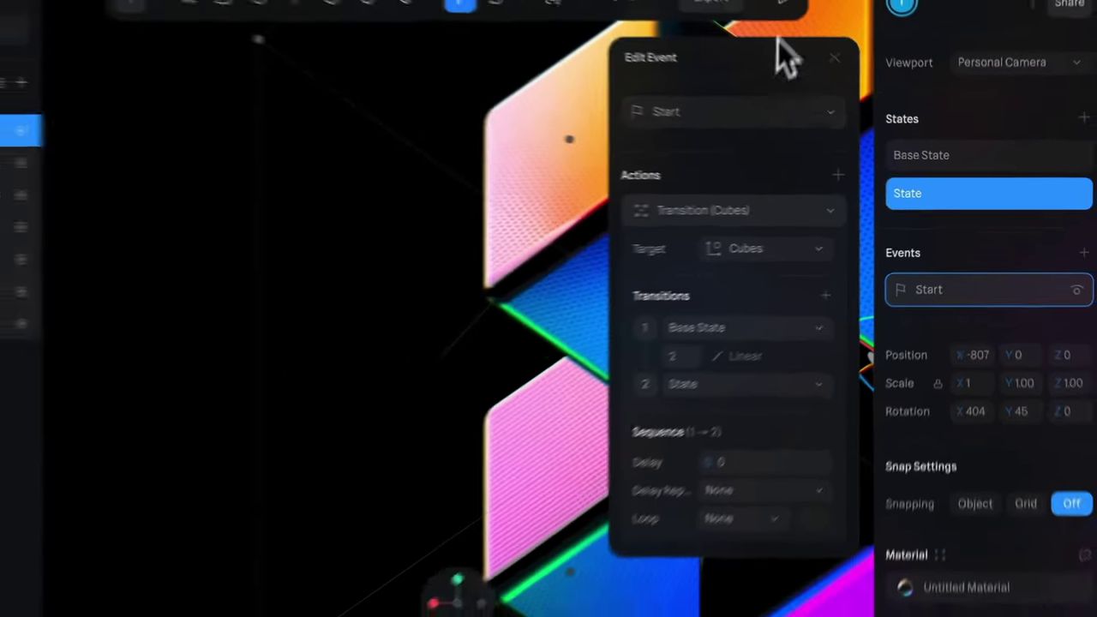
{"action": "left_click", "coordinate": [777, 41]}
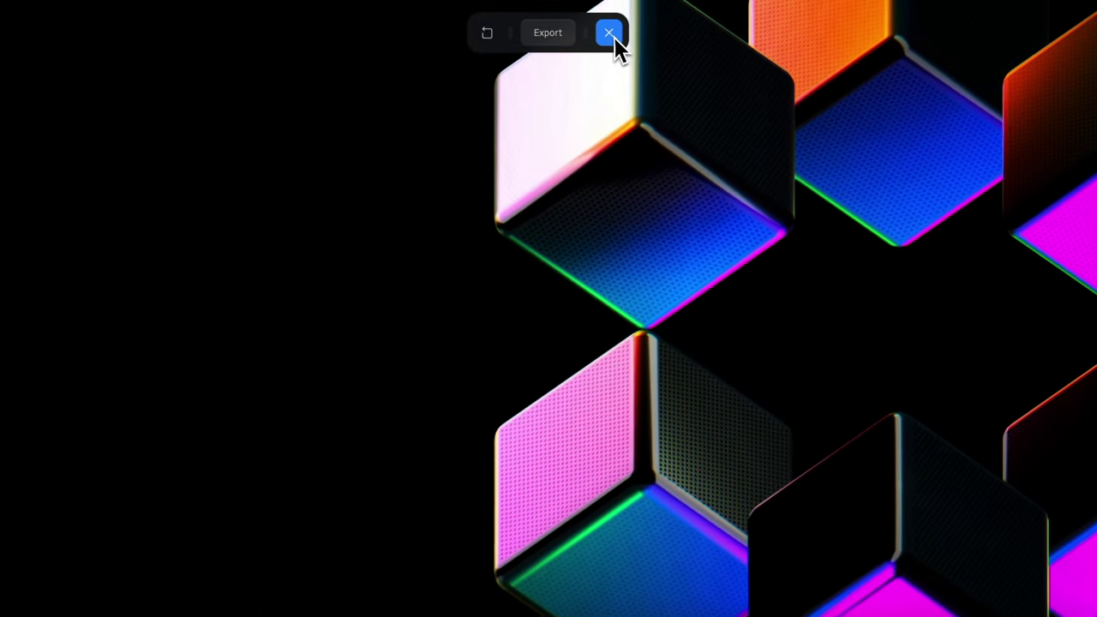
{"action": "left_click", "coordinate": [610, 35]}
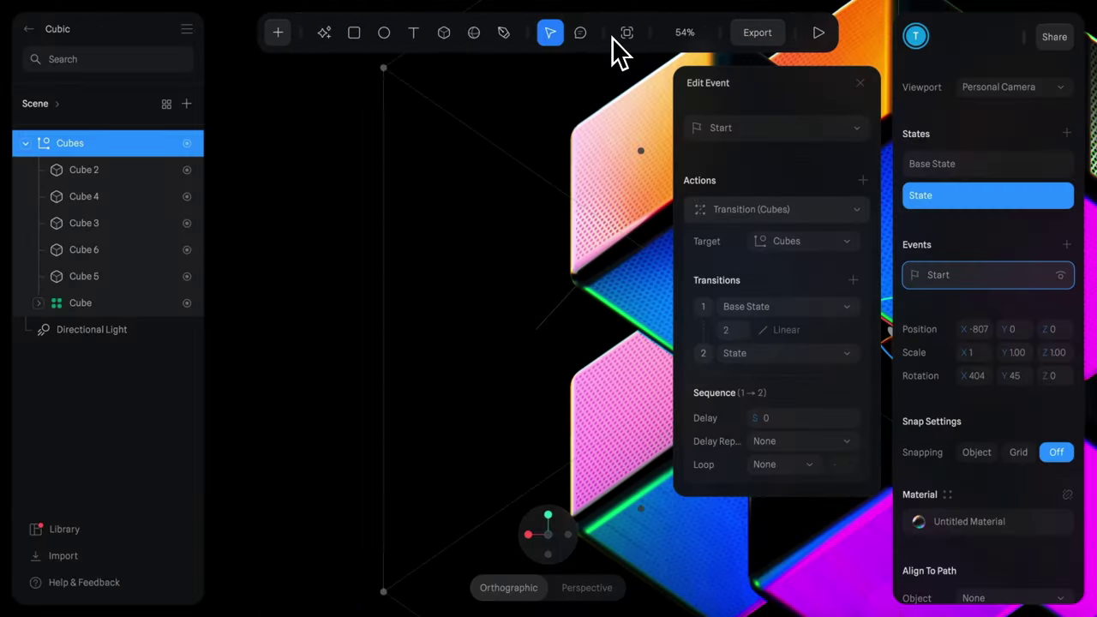
{"action": "left_click", "coordinate": [1068, 134]}
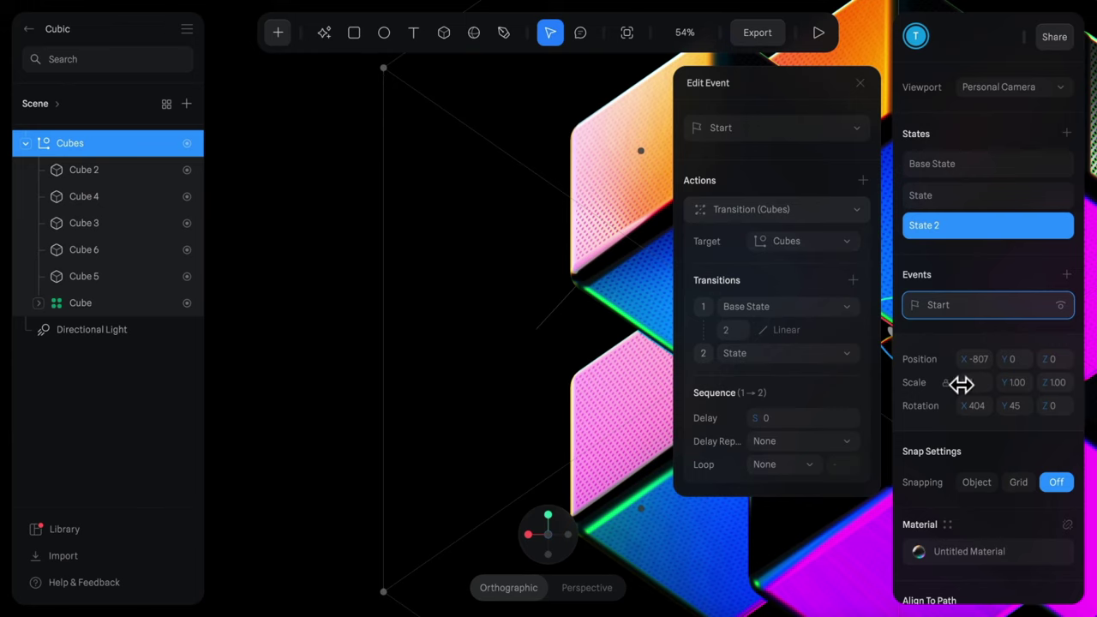
In State 2, scale the Cubes to 0.68, set Position X to 0 and Rotation Y to -128.
{"action": "left_click_drag", "start_coordinate": [962, 384], "coordinate": [966, 384]}
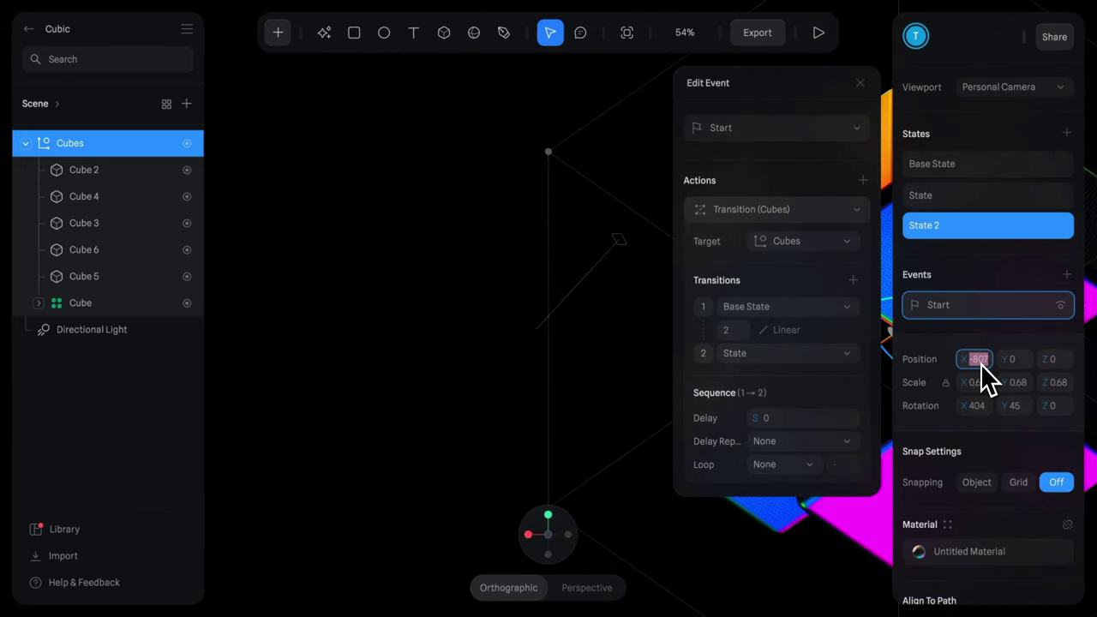
{"action": "type", "text": "0"}
{"action": "key", "text": "Return"}
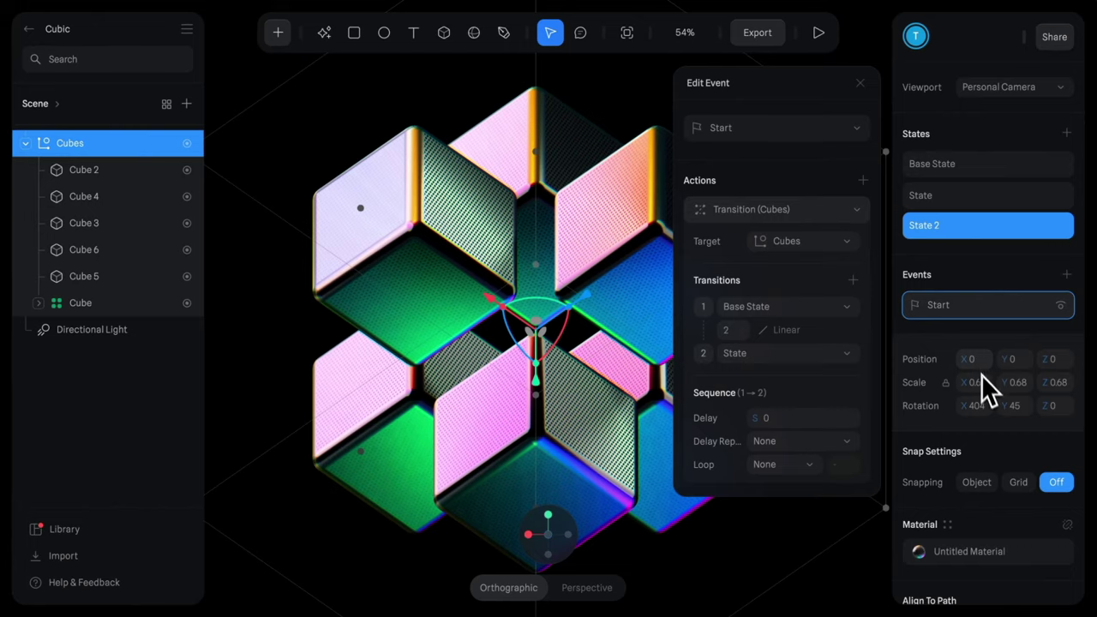
{"action": "left_click_drag", "start_coordinate": [1004, 406], "coordinate": [1006, 407]}
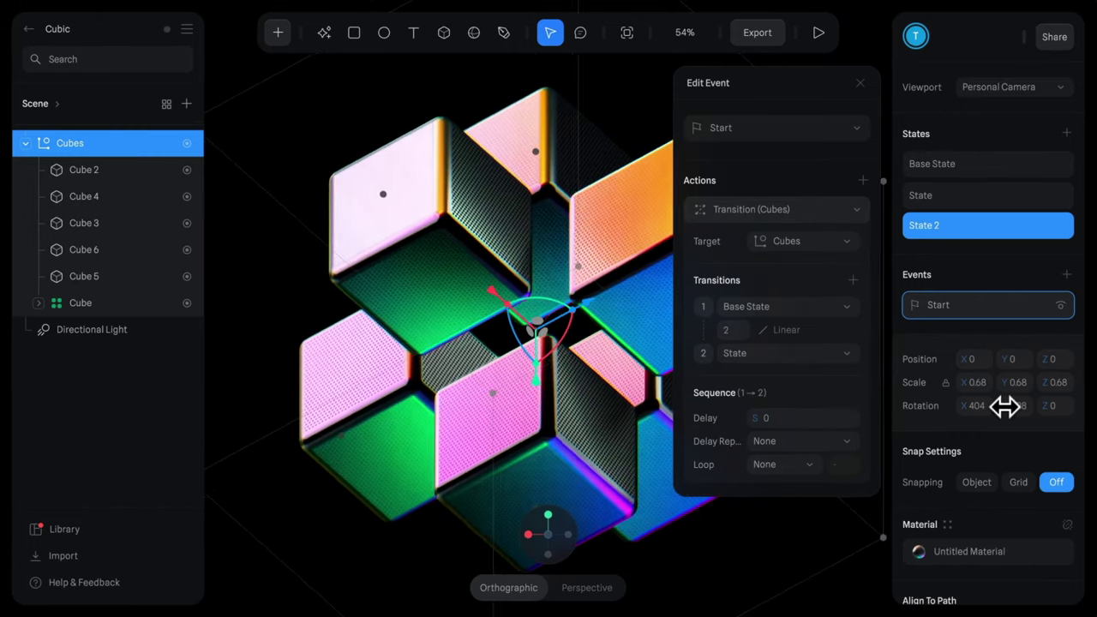
{"action": "left_click", "coordinate": [1068, 275]}
Make the new event a continuous Scroll event starting when canvas bottom meets viewport bottom.
{"action": "left_click", "coordinate": [795, 130]}
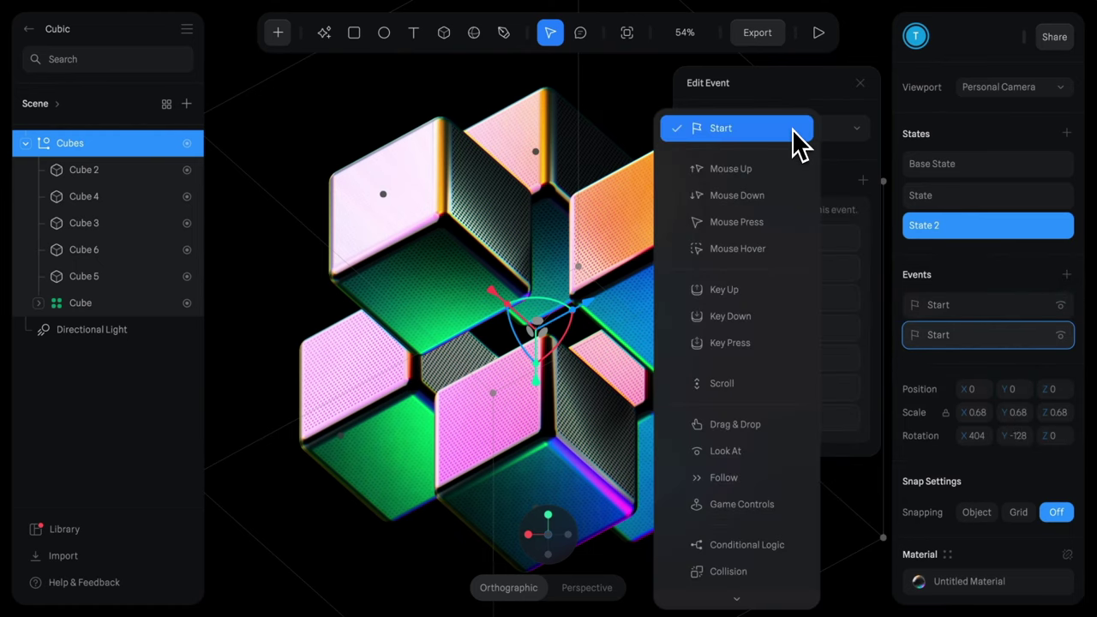
{"action": "left_click", "coordinate": [730, 377]}
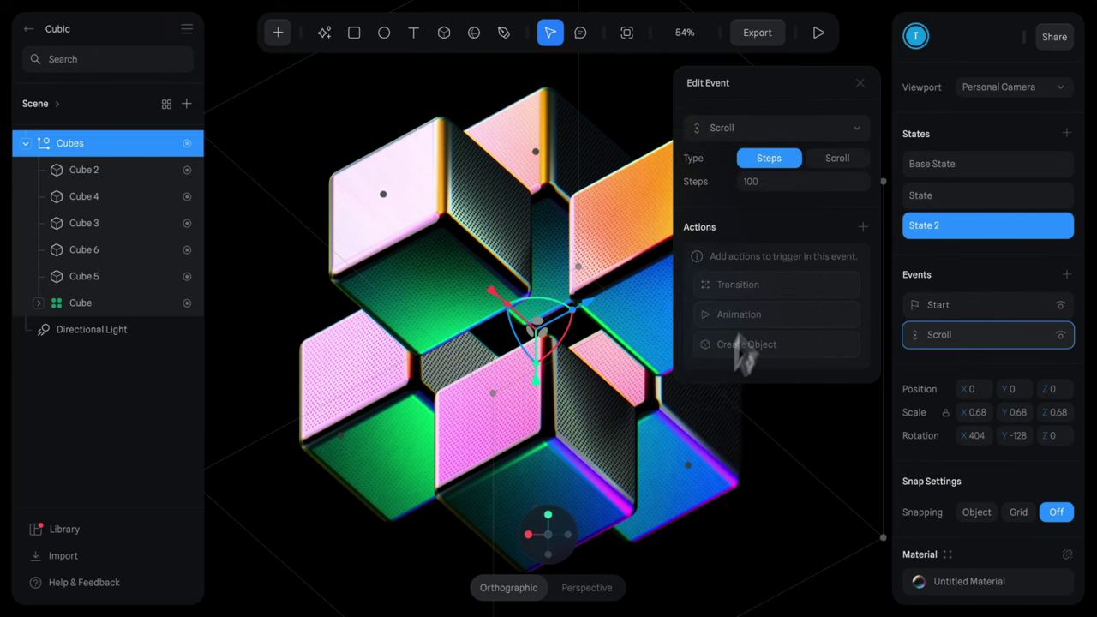
{"action": "left_click", "coordinate": [842, 162]}
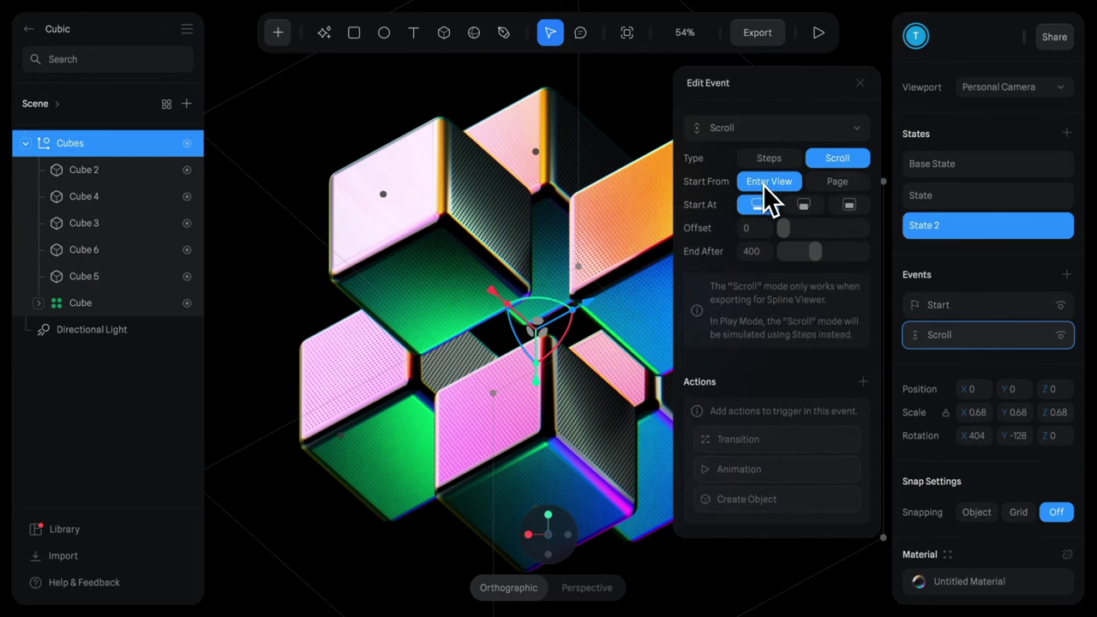
{"action": "left_click", "coordinate": [850, 206]}
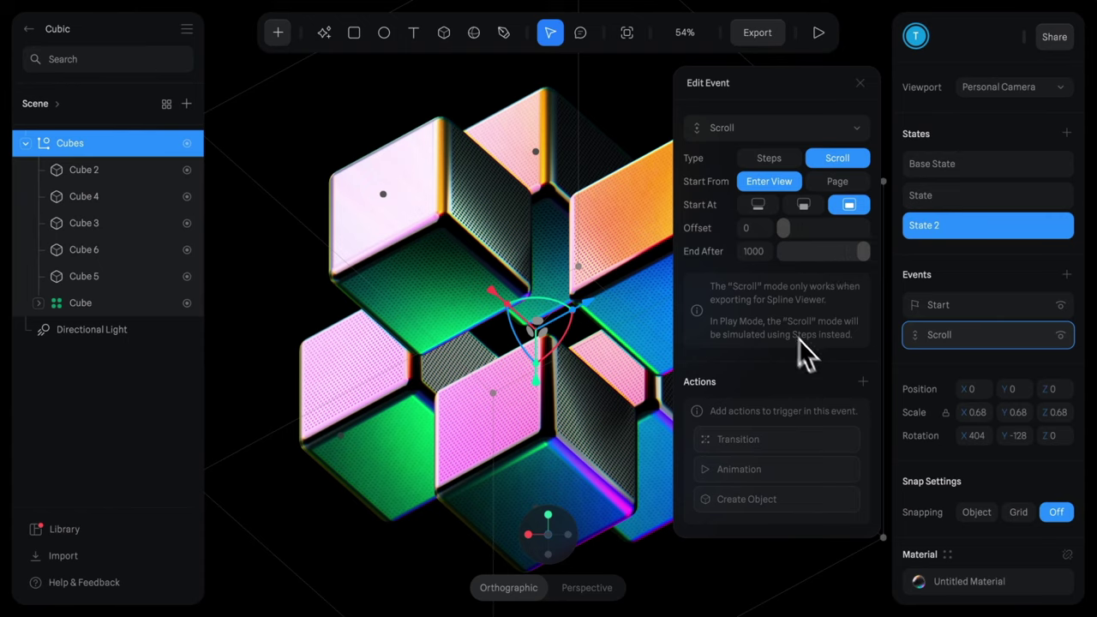
Add a Transition action moving the Cubes from State to State 2.
{"action": "left_click", "coordinate": [861, 381]}
{"action": "left_click", "coordinate": [796, 410]}
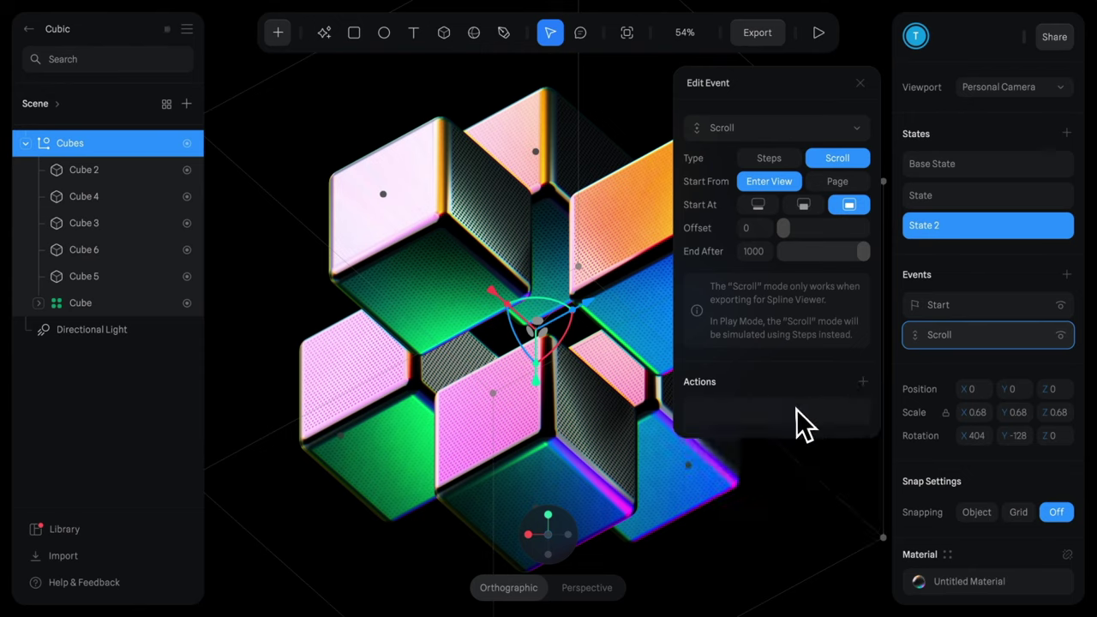
{"action": "scroll", "coordinate": [795, 409], "scroll_direction": "down", "scroll_amount": 3}
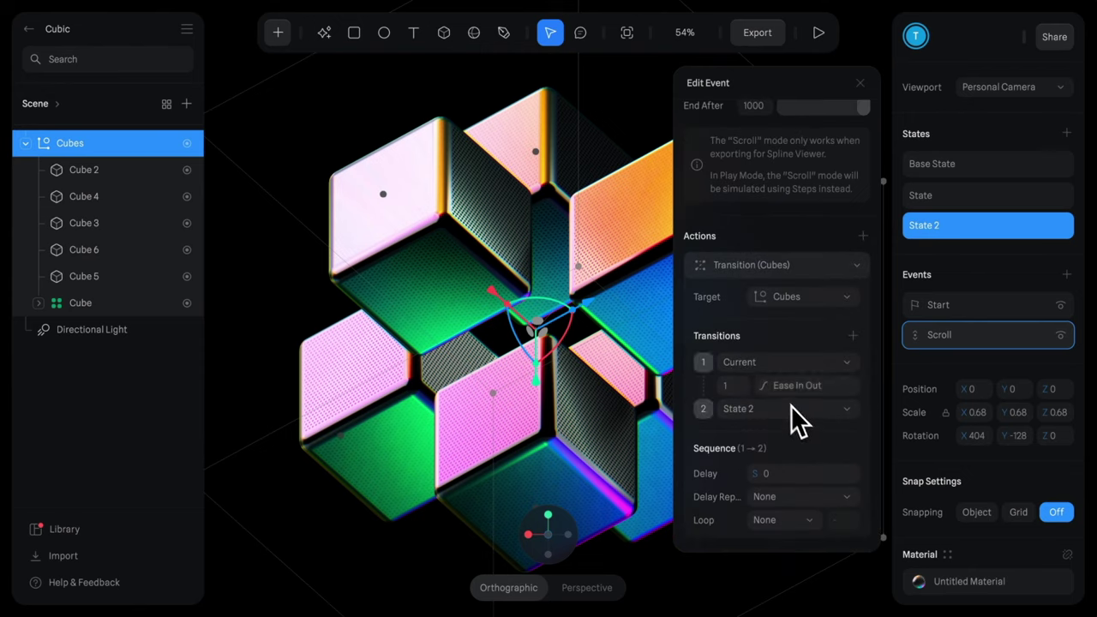
{"action": "left_click", "coordinate": [772, 364]}
{"action": "left_click", "coordinate": [760, 441]}
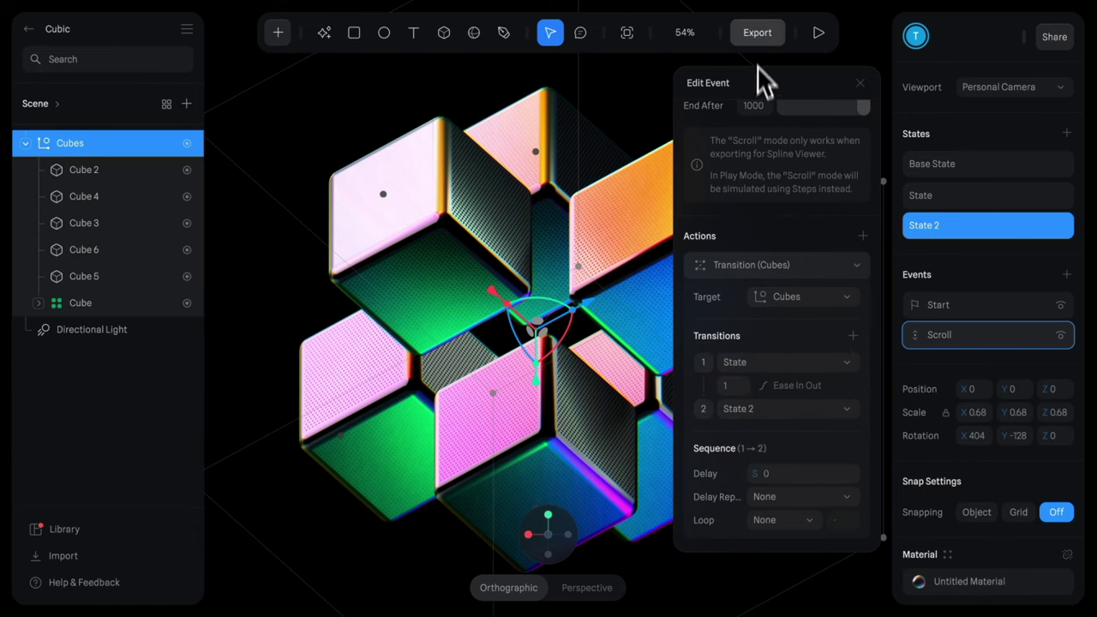
{"action": "left_click", "coordinate": [756, 34]}
In Play Settings, hide the logo and background and turn off mouse orbit and zoom.
{"action": "left_click", "coordinate": [687, 133]}
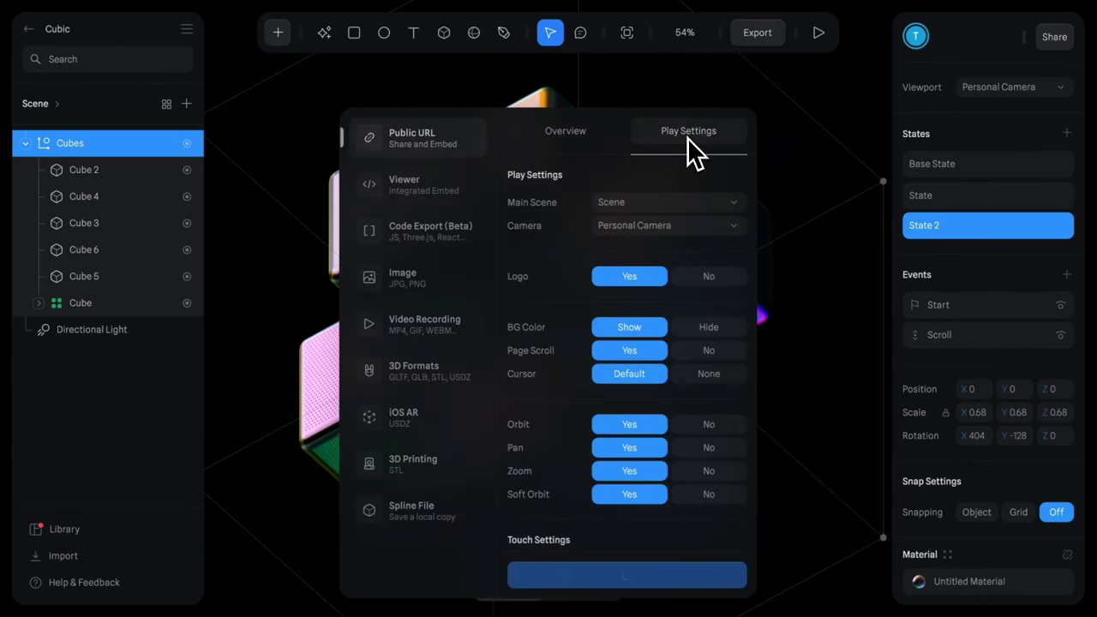
{"action": "left_click", "coordinate": [717, 283]}
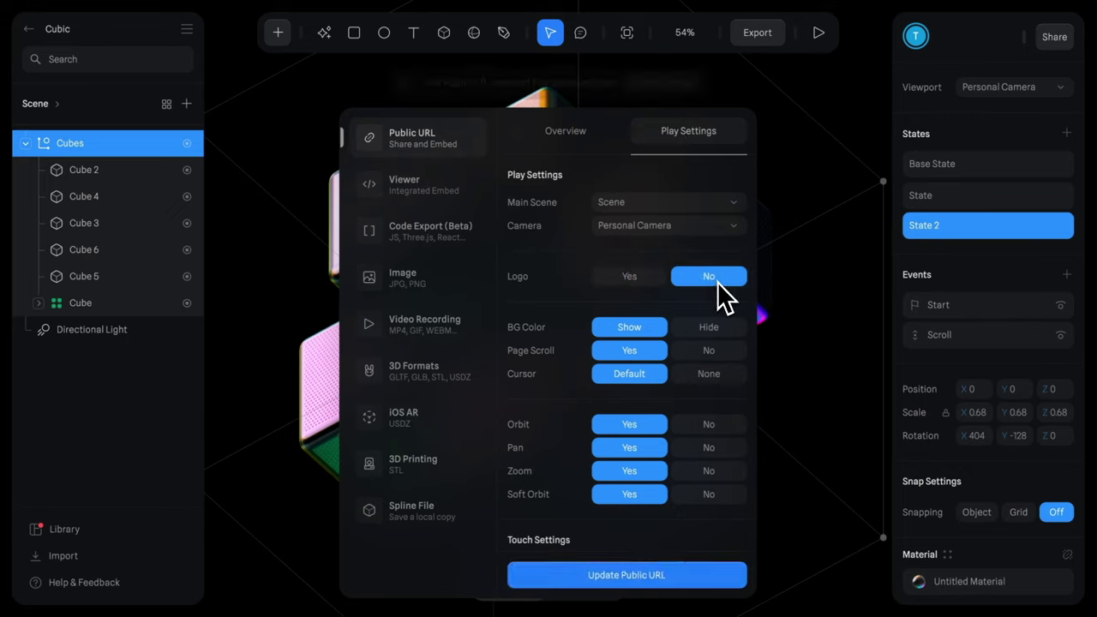
{"action": "left_click", "coordinate": [705, 330]}
{"action": "scroll", "coordinate": [639, 319], "scroll_direction": "down", "scroll_amount": 3}
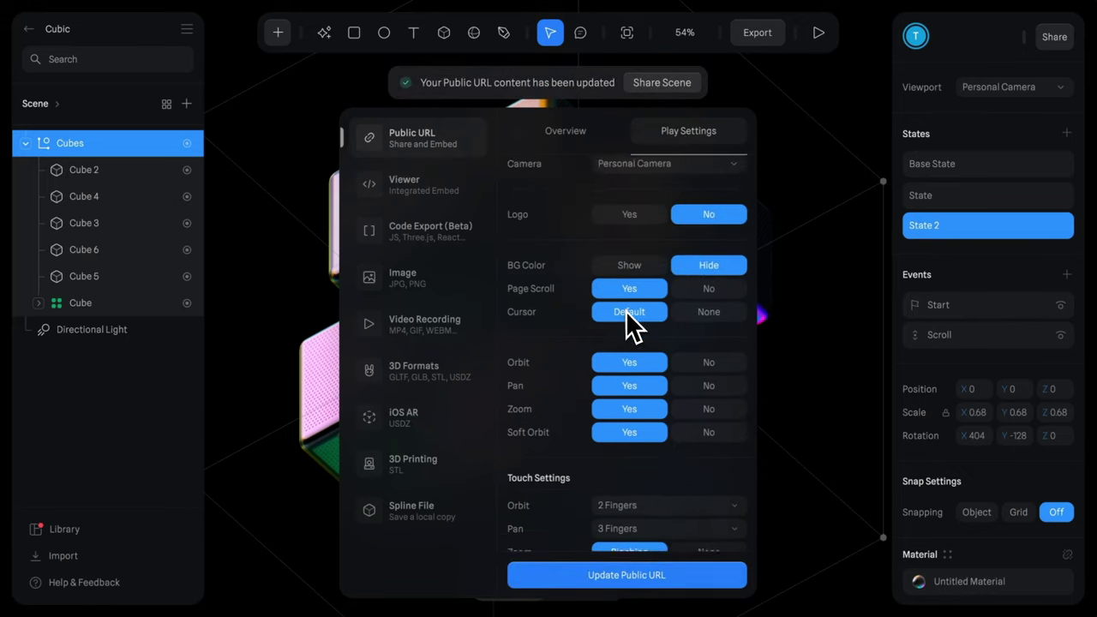
{"action": "left_click", "coordinate": [710, 336]}
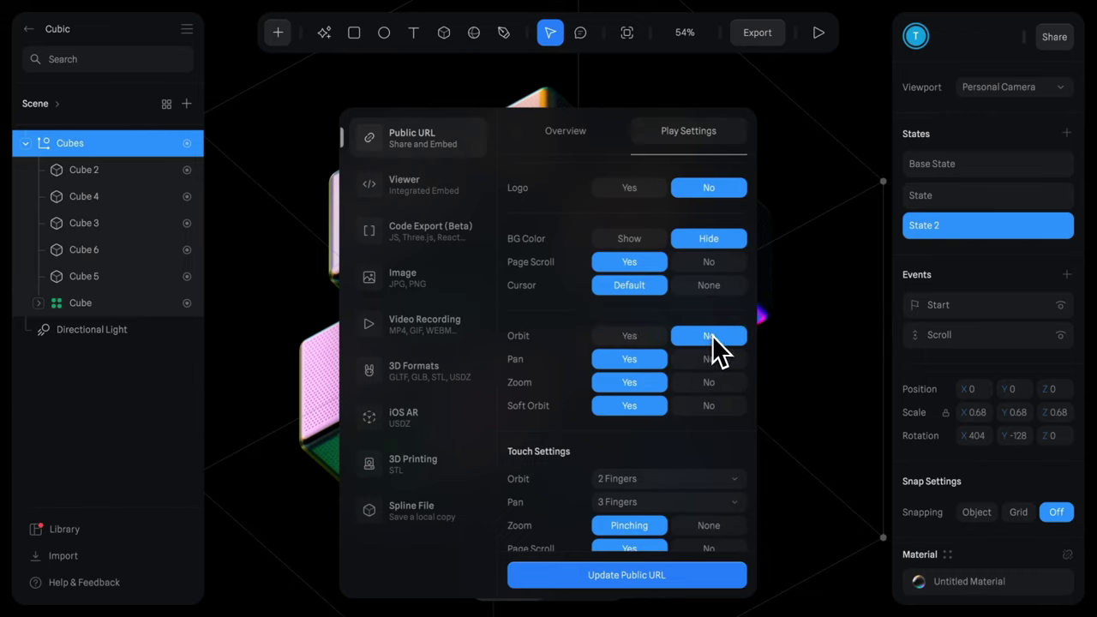
{"action": "left_click", "coordinate": [715, 384]}
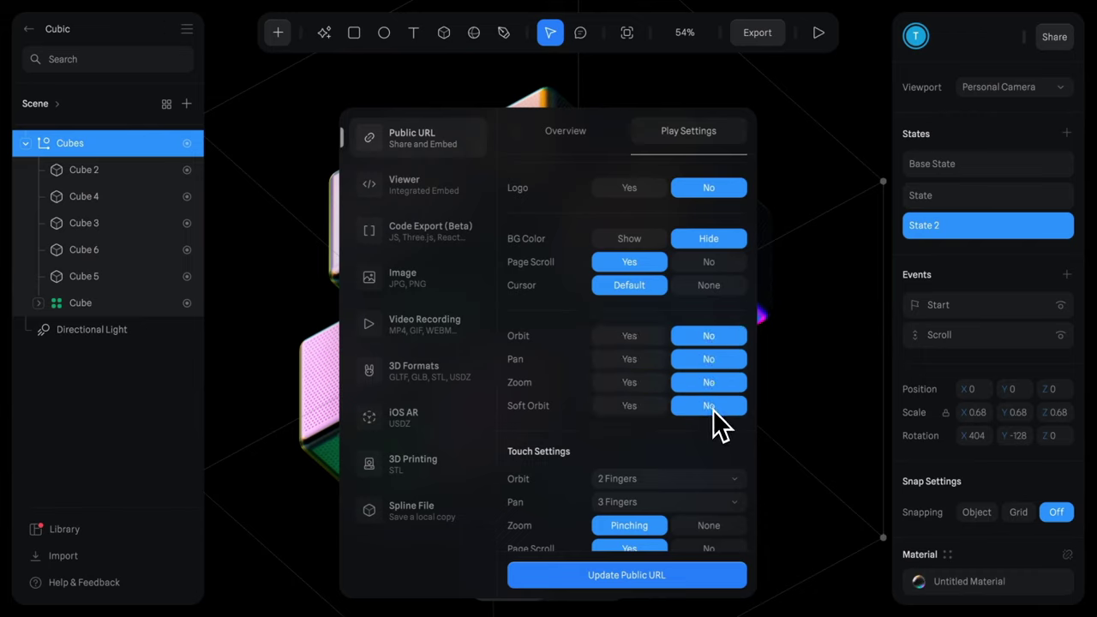
Disable touch orbit, pan and zoom, and turn on camera orbit on hover.
{"action": "scroll", "coordinate": [693, 321], "scroll_direction": "down", "scroll_amount": 4}
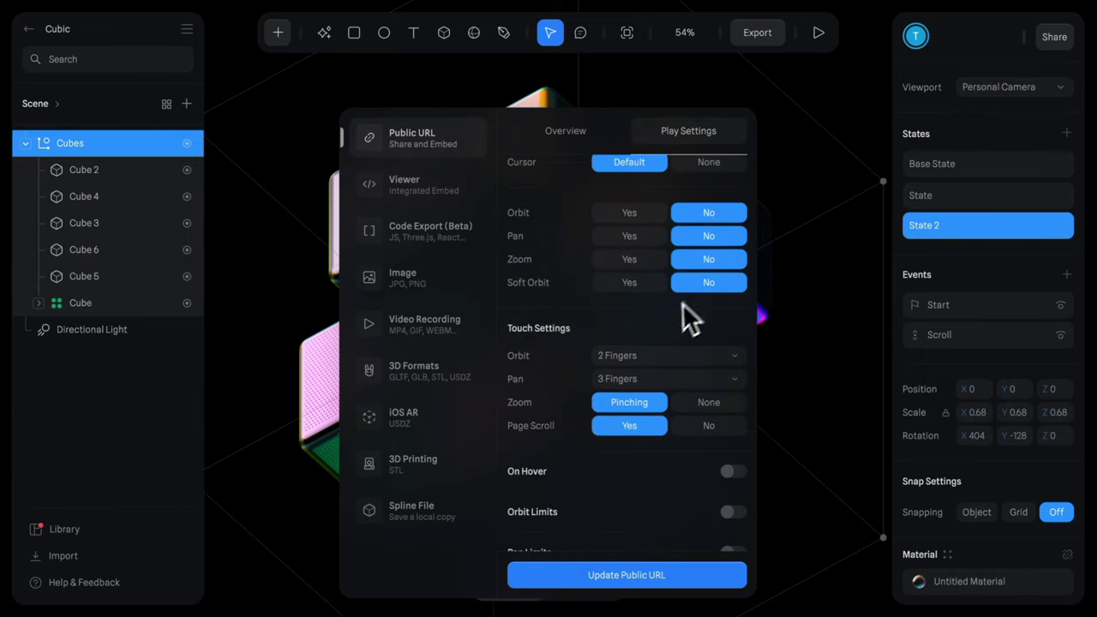
{"action": "scroll", "coordinate": [678, 309], "scroll_direction": "down", "scroll_amount": 2}
{"action": "left_click", "coordinate": [633, 311]}
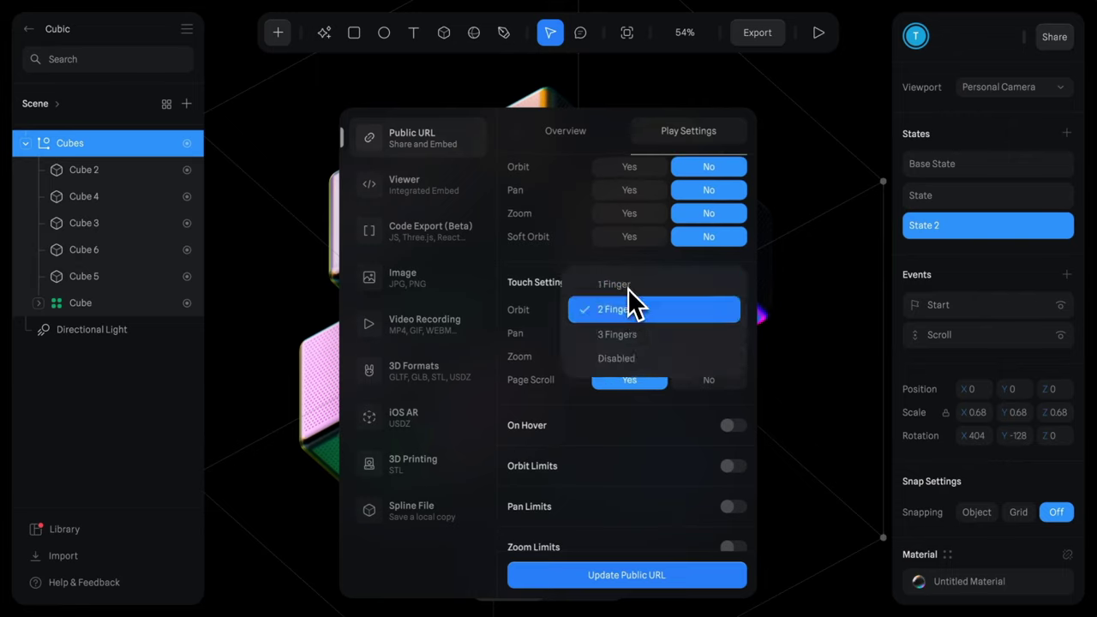
{"action": "left_click", "coordinate": [618, 358]}
{"action": "left_click", "coordinate": [618, 339]}
{"action": "left_click", "coordinate": [619, 358]}
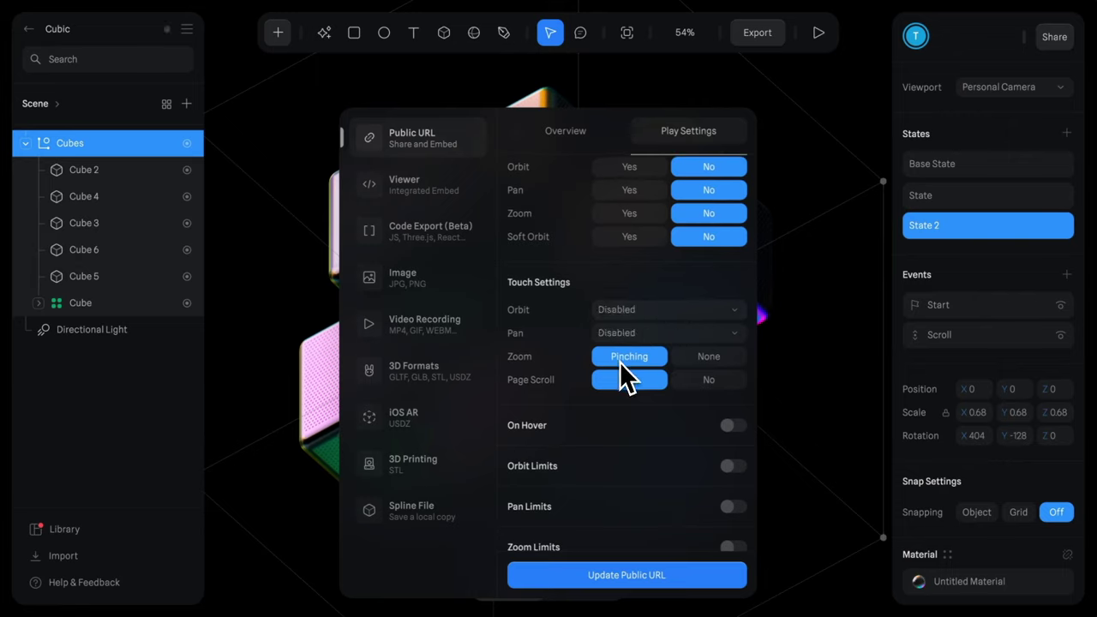
{"action": "left_click", "coordinate": [709, 358]}
{"action": "scroll", "coordinate": [568, 419], "scroll_direction": "down", "scroll_amount": 3}
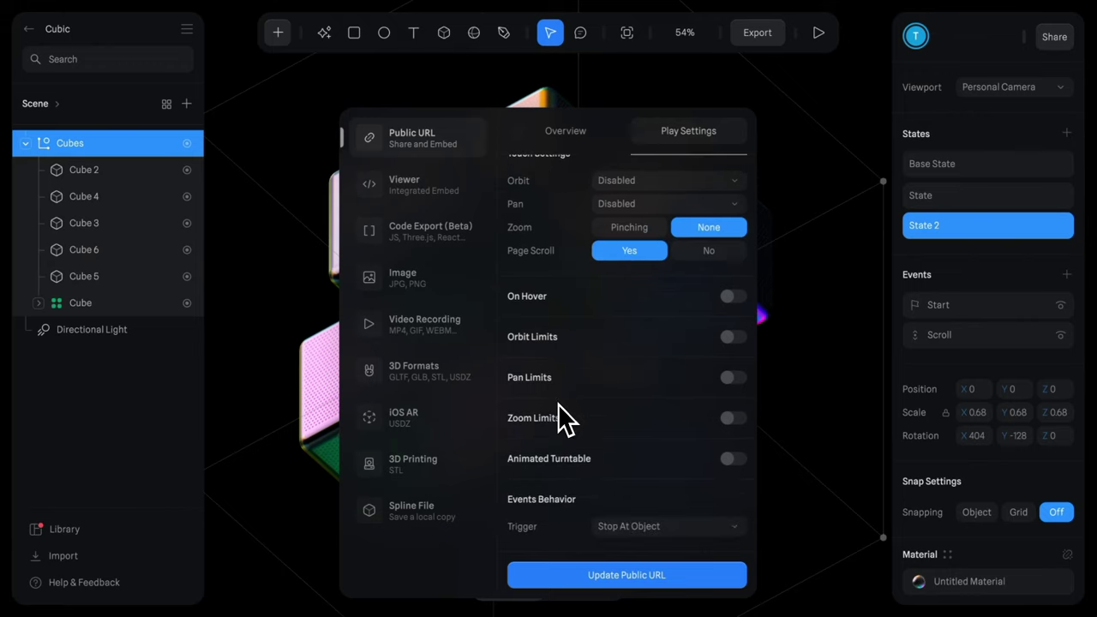
{"action": "left_click", "coordinate": [734, 297]}
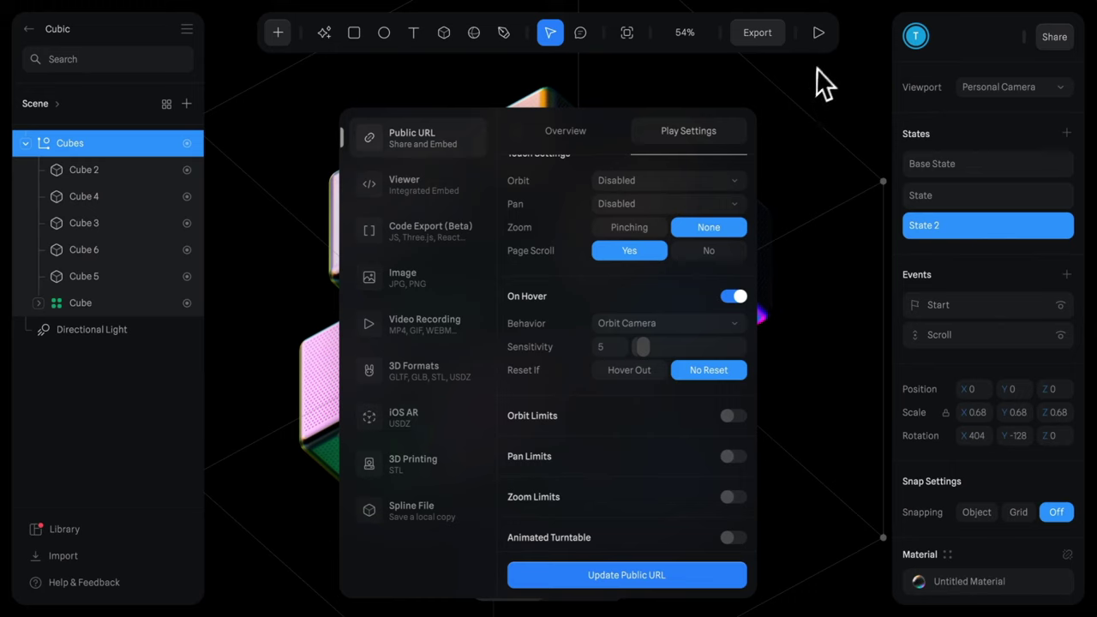
{"action": "left_click", "coordinate": [821, 38]}
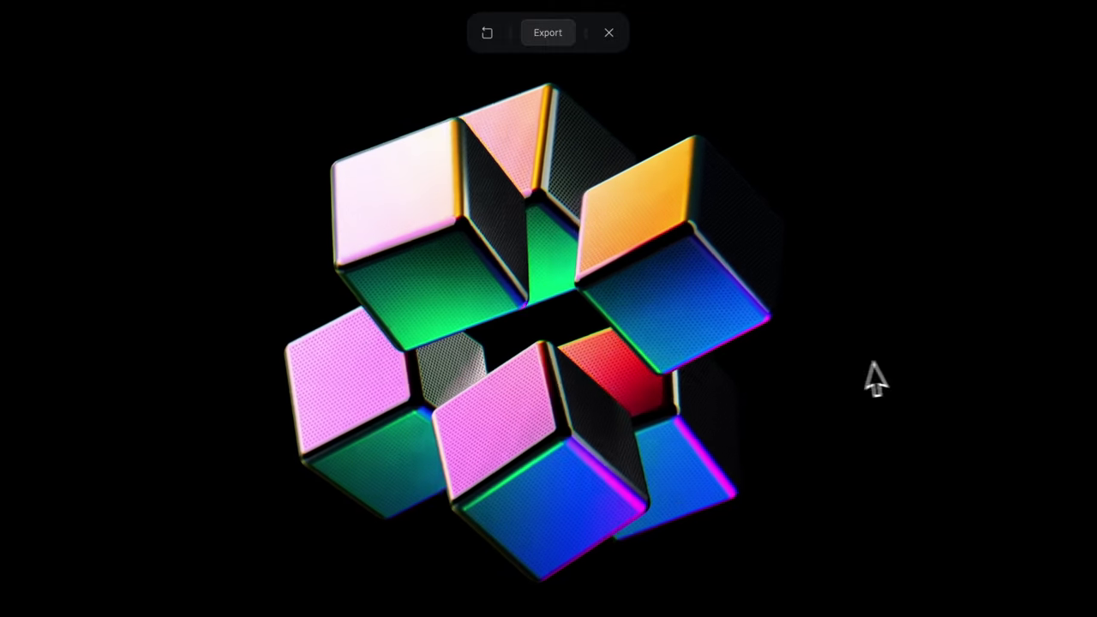
{"action": "left_click", "coordinate": [607, 36]}
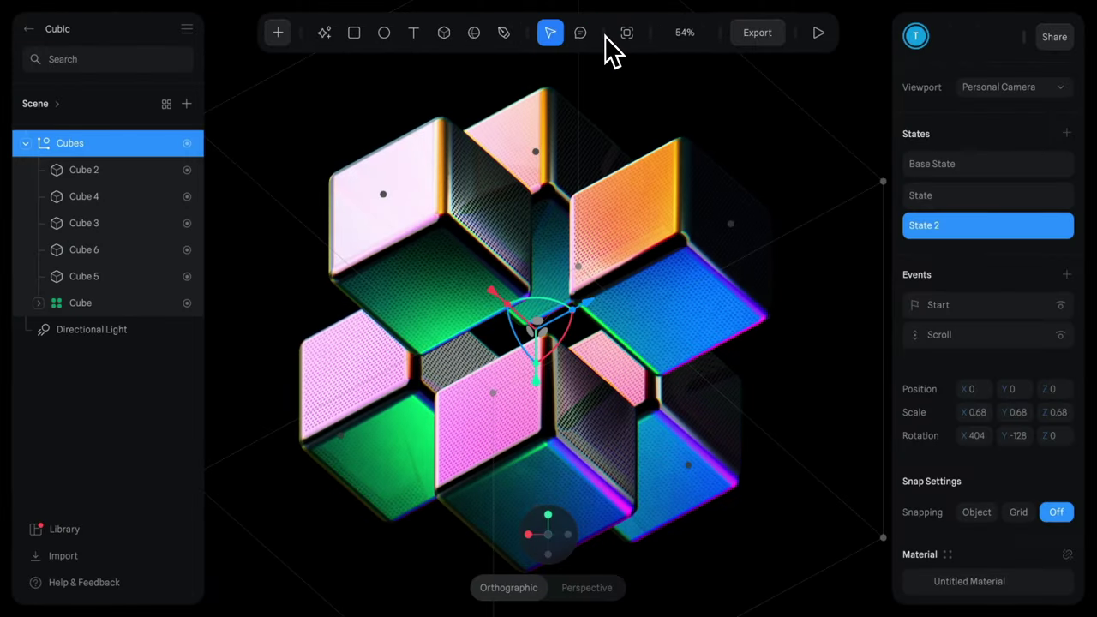
Copy Spline's Viewer embed code and add an HTML Embed element in Webflow.
{"action": "left_click", "coordinate": [758, 43]}
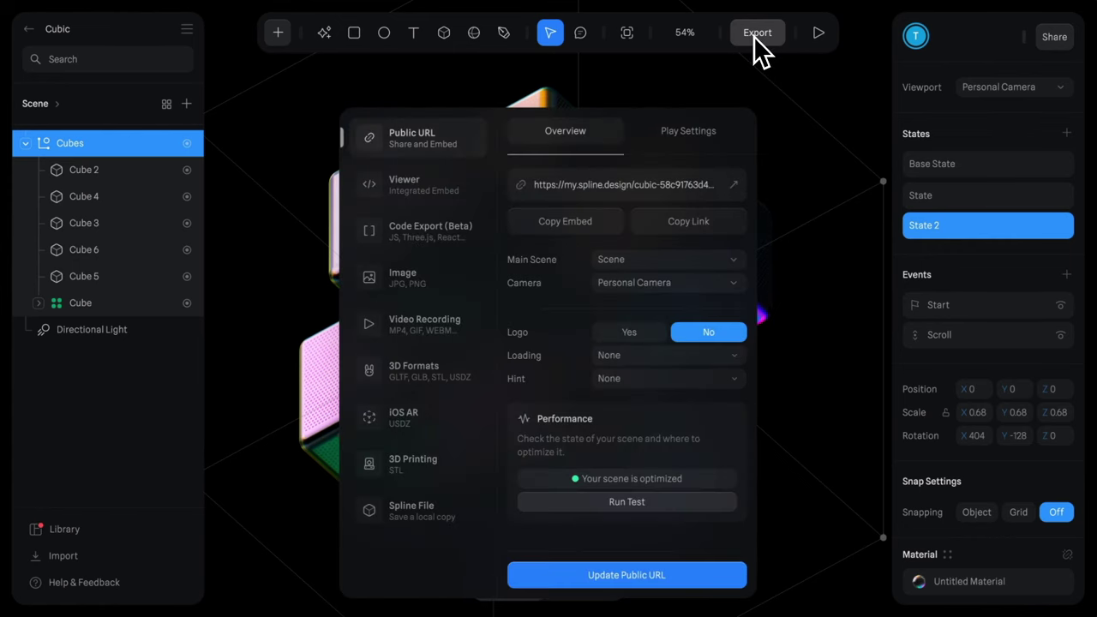
{"action": "left_click", "coordinate": [439, 195]}
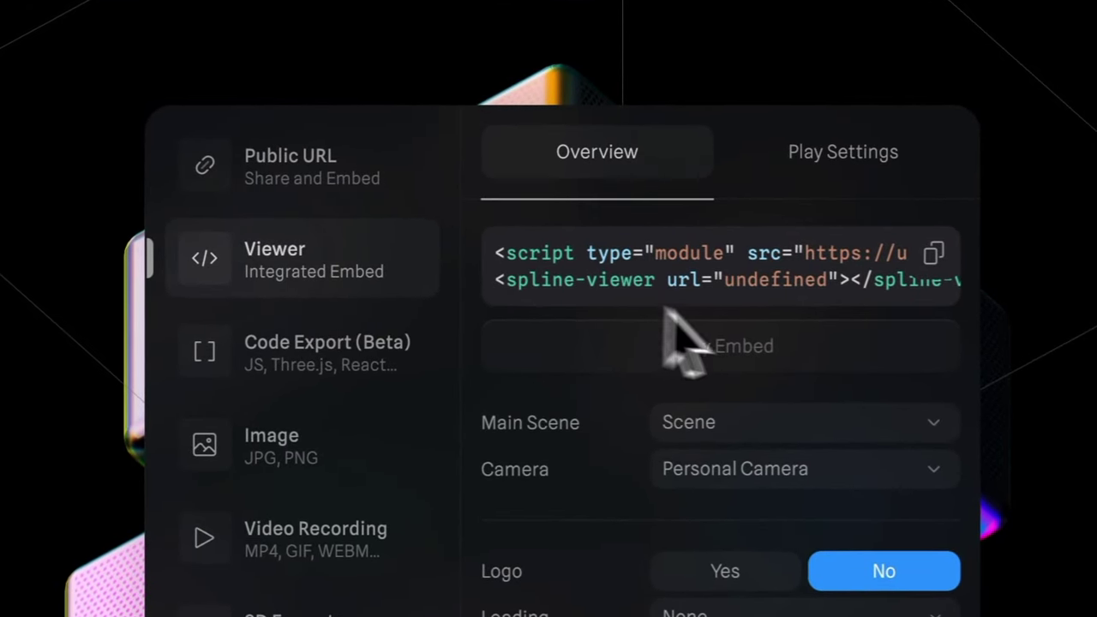
{"action": "left_click", "coordinate": [732, 354]}
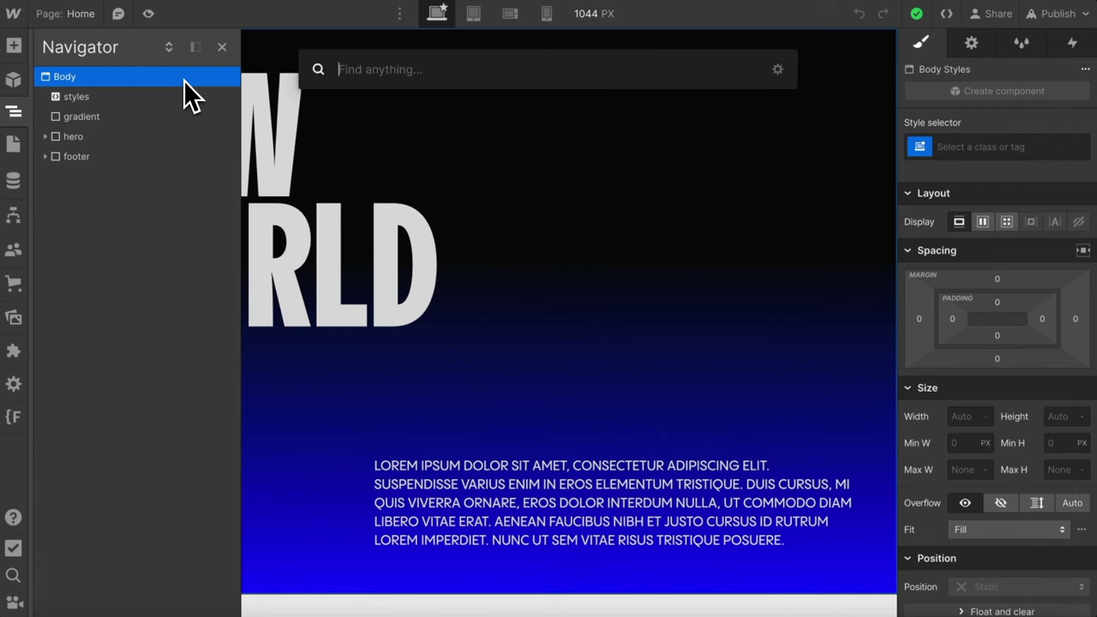
{"action": "type", "text": "em"}
{"action": "key", "text": "Return"}
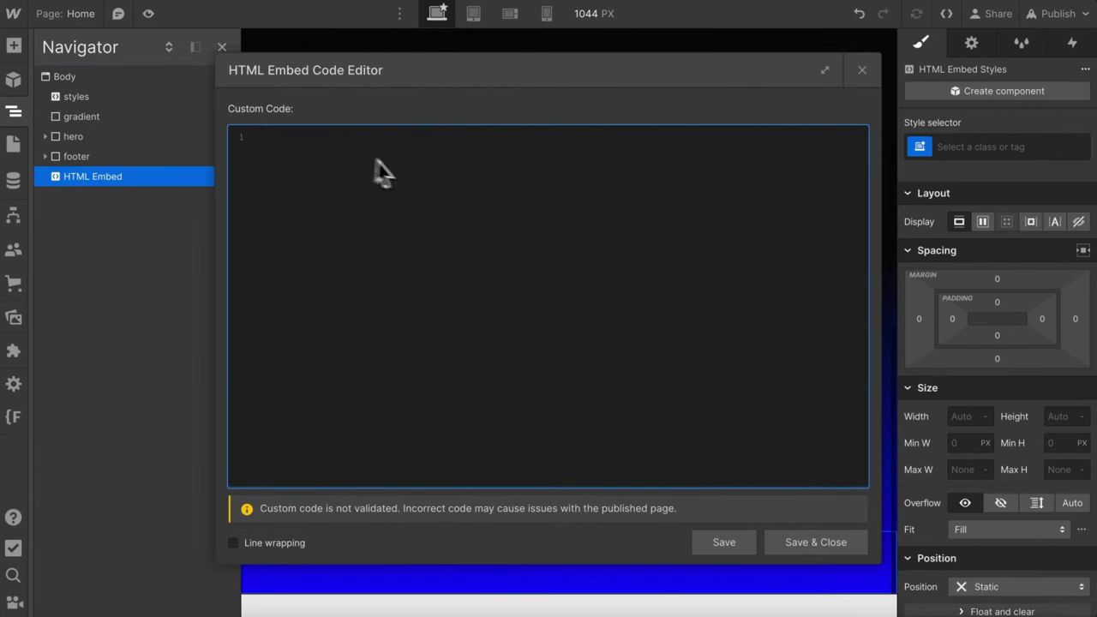
Paste the Spline code into the embed, move it between hero and footer, and class it 'embed'.
{"action": "key", "text": "ctrl+v"}
{"action": "left_click", "coordinate": [813, 542]}
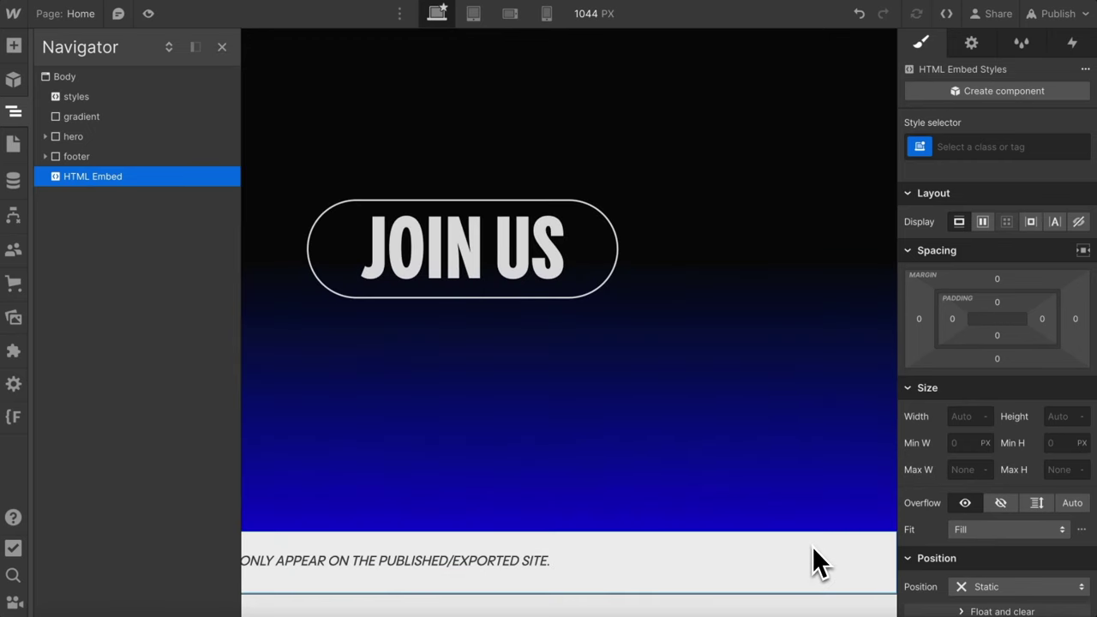
{"action": "left_click_drag", "start_coordinate": [130, 175], "coordinate": [104, 147]}
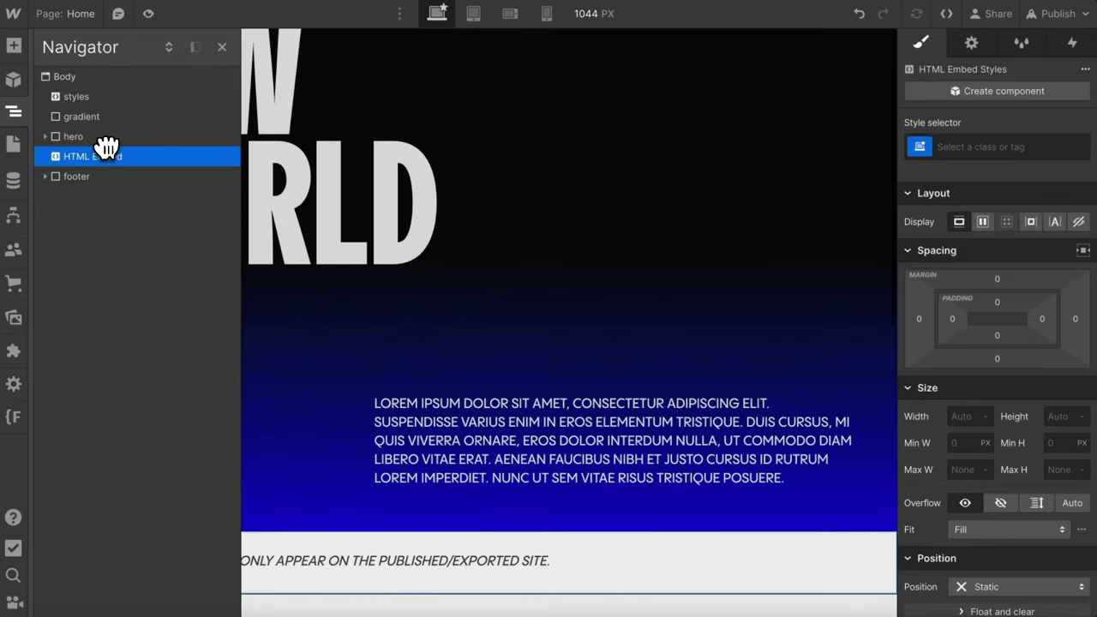
{"action": "left_click", "coordinate": [1024, 144]}
{"action": "type", "text": "emb"}
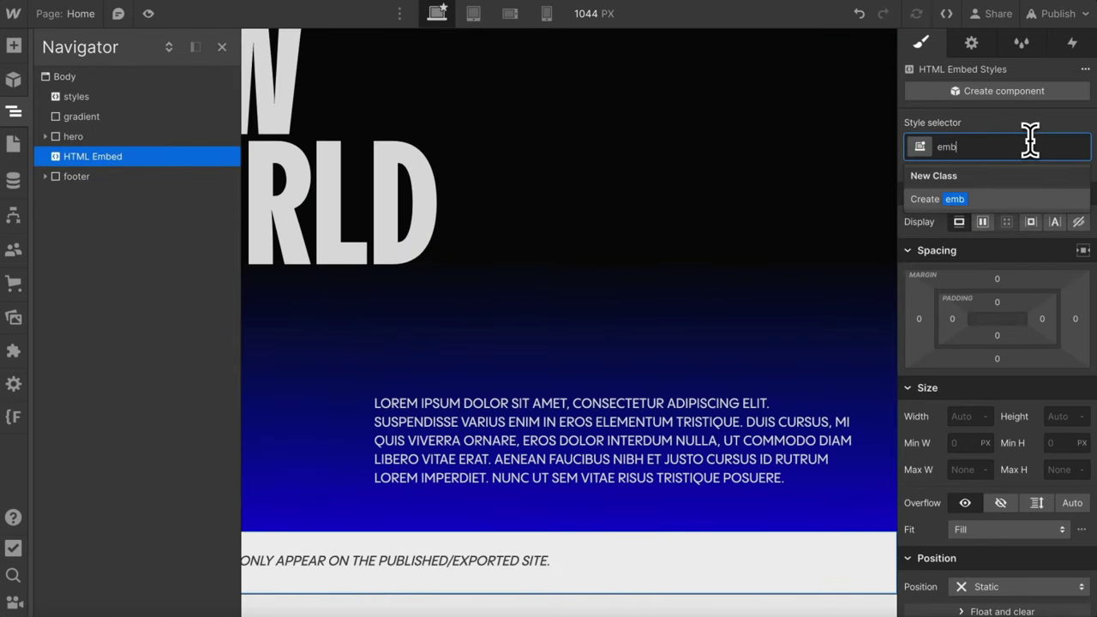
{"action": "type", "text": "ed"}
{"action": "key", "text": "Return"}
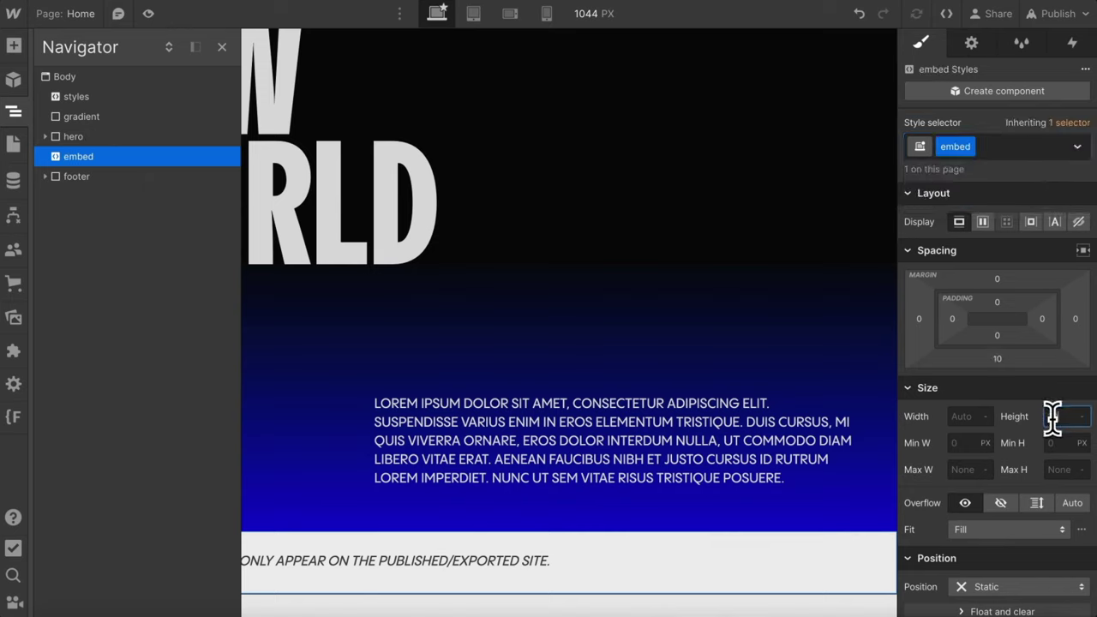
{"action": "left_click", "coordinate": [1059, 14]}
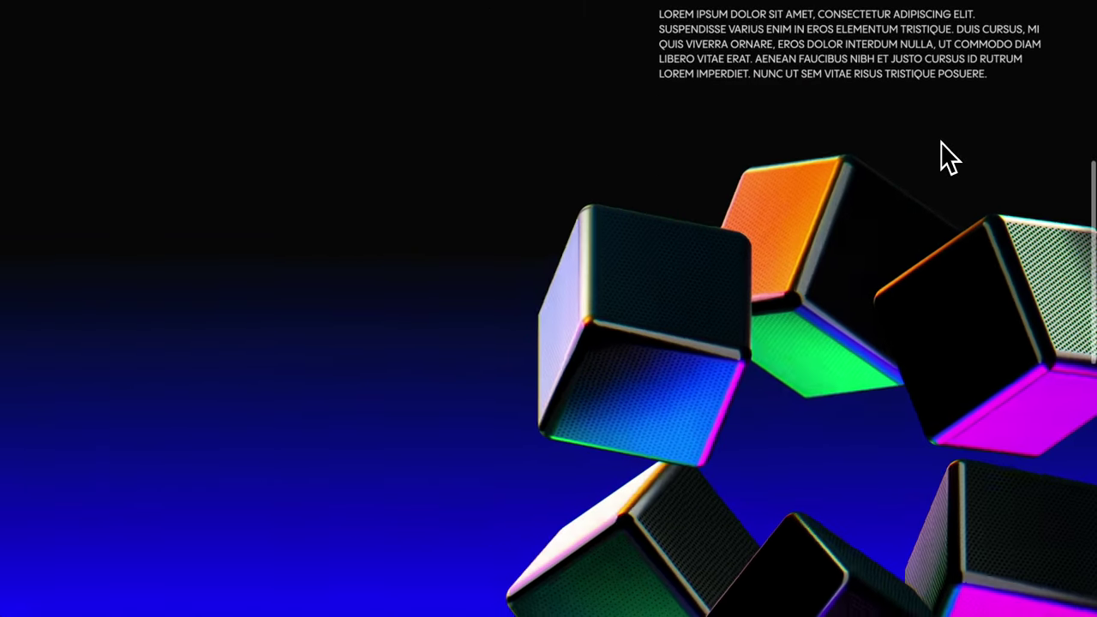
{"action": "scroll", "coordinate": [940, 142], "scroll_direction": "down", "scroll_amount": 5}
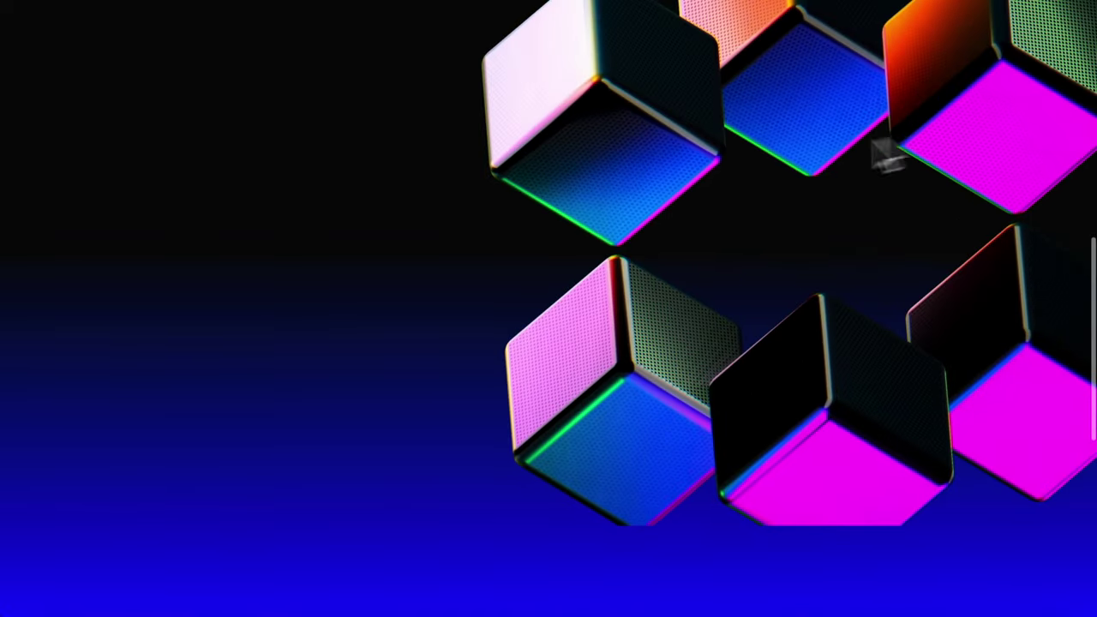
{"action": "scroll", "coordinate": [777, 223], "scroll_direction": "up", "scroll_amount": 5}
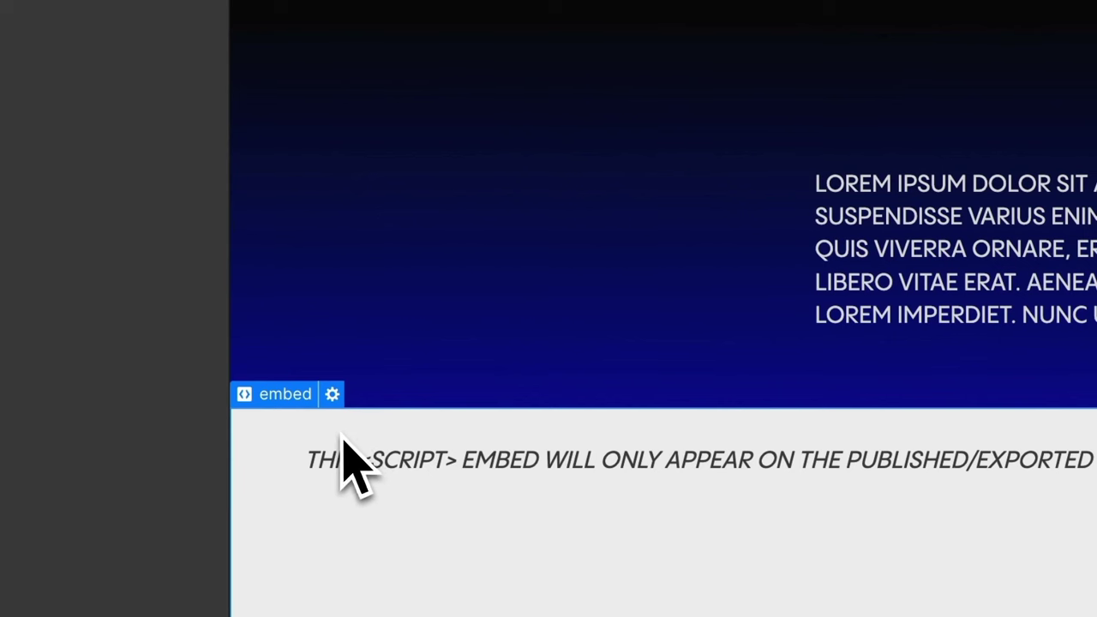
Wrap the embed in a new div block with the class 'track'.
{"action": "right_click", "coordinate": [341, 439]}
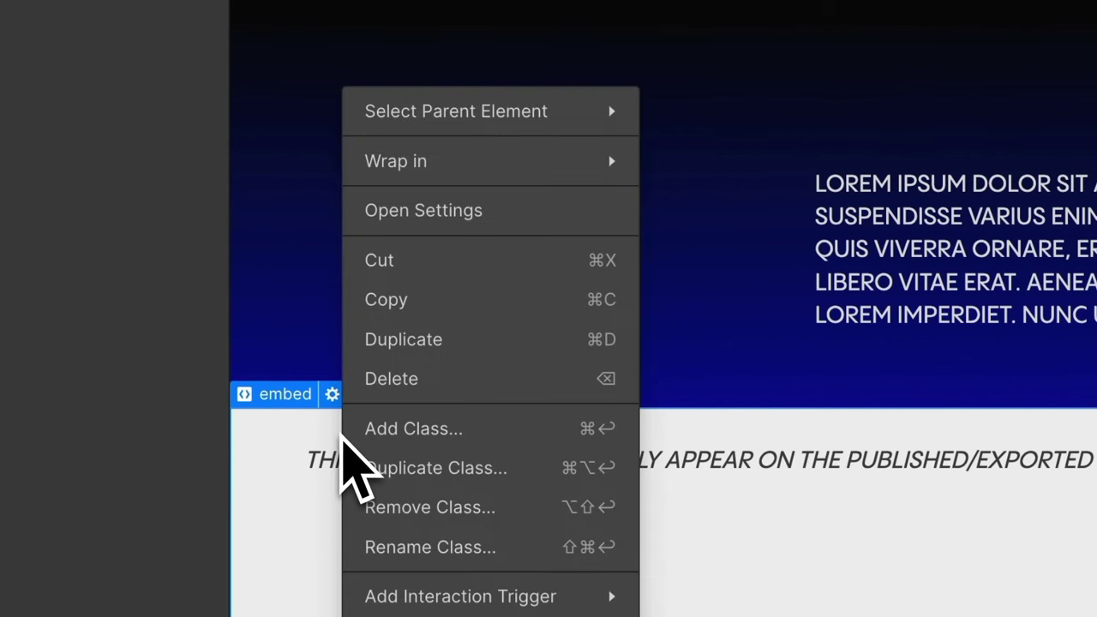
{"action": "mouse_move", "coordinate": [571, 167]}
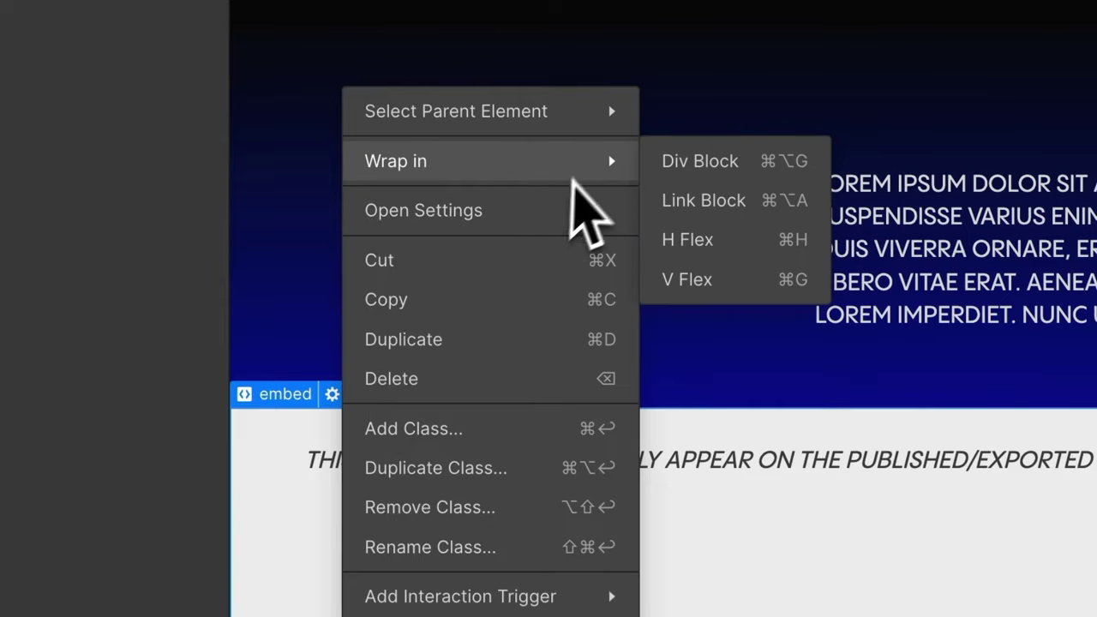
{"action": "left_click", "coordinate": [755, 162]}
{"action": "left_click", "coordinate": [1000, 129]}
{"action": "type", "text": "trac"}
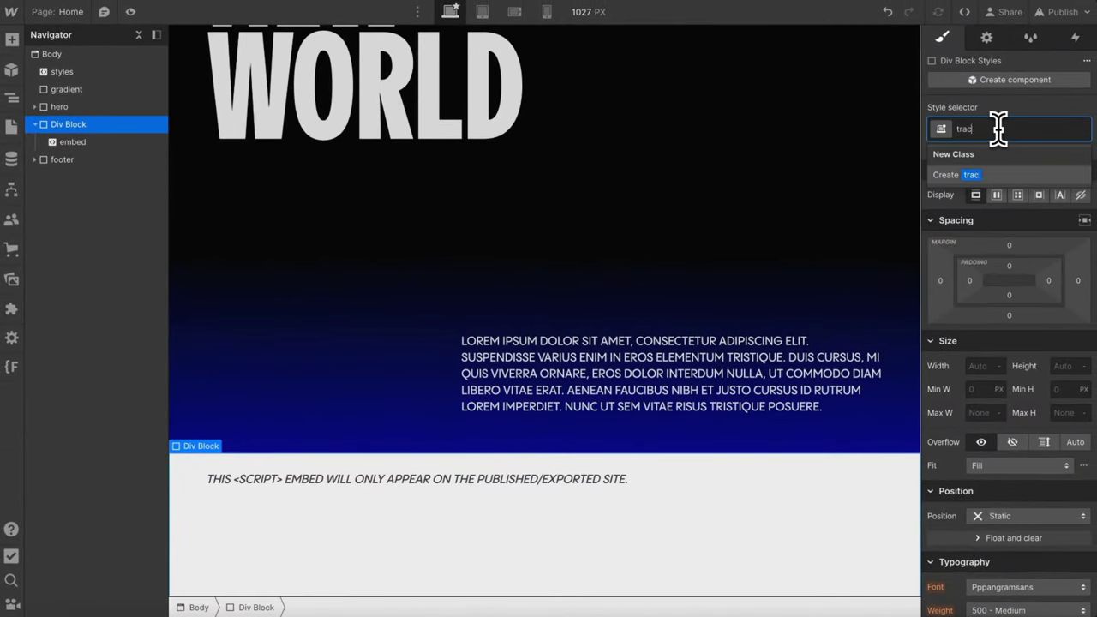
{"action": "type", "text": "k"}
{"action": "key", "text": "Return"}
Make the embed inside track sticky with a top offset of 0.
{"action": "scroll", "coordinate": [612, 336], "scroll_direction": "down", "scroll_amount": 5}
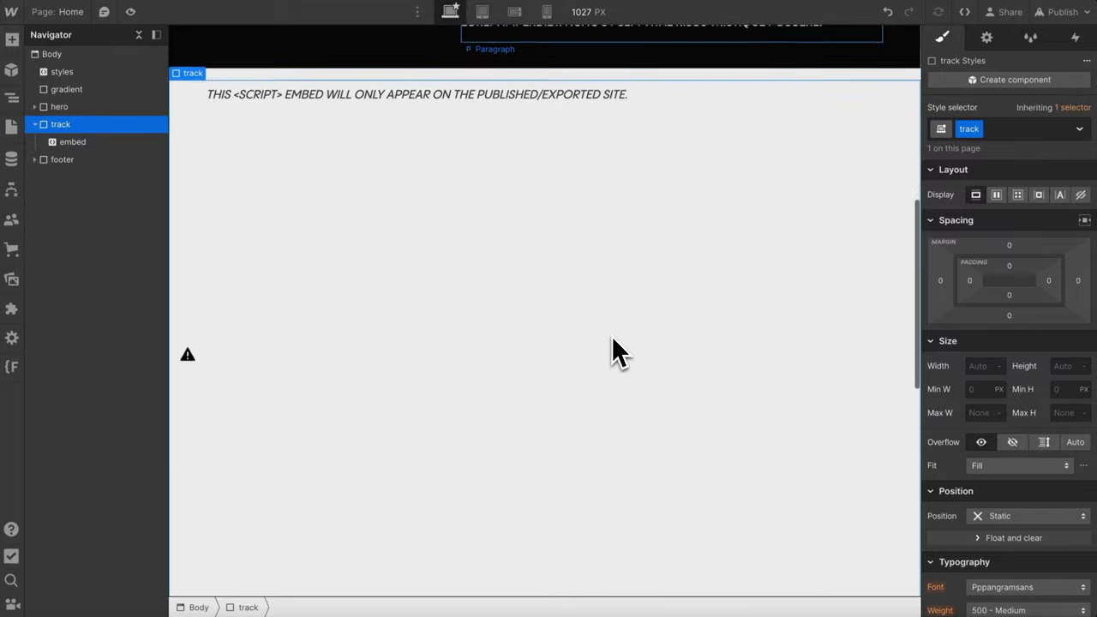
{"action": "left_click", "coordinate": [314, 199]}
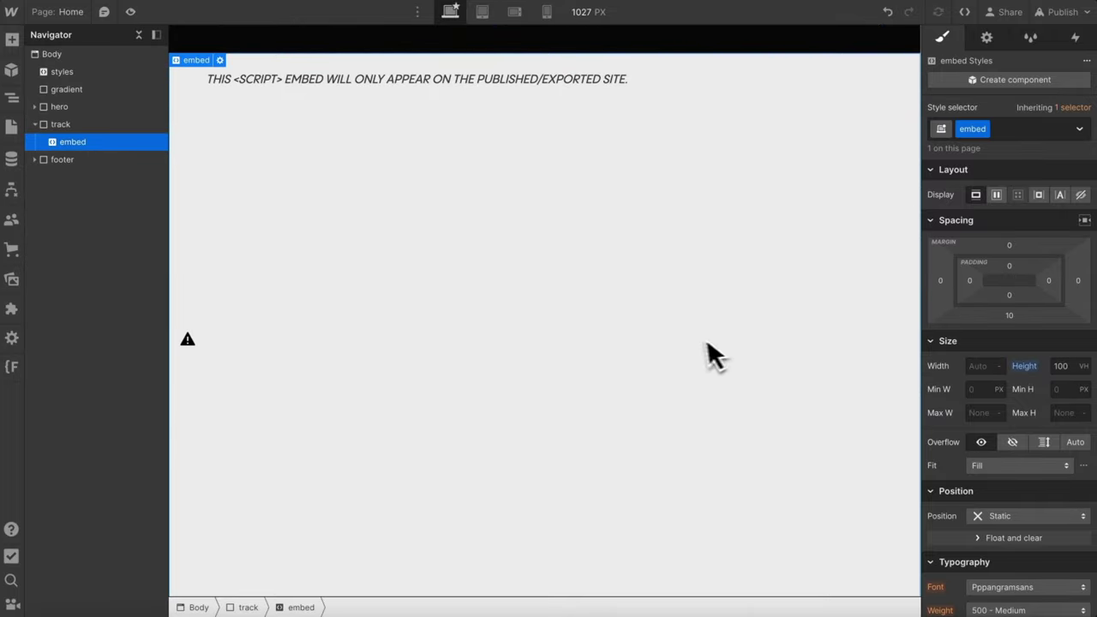
{"action": "scroll", "coordinate": [692, 356], "scroll_direction": "down", "scroll_amount": 2}
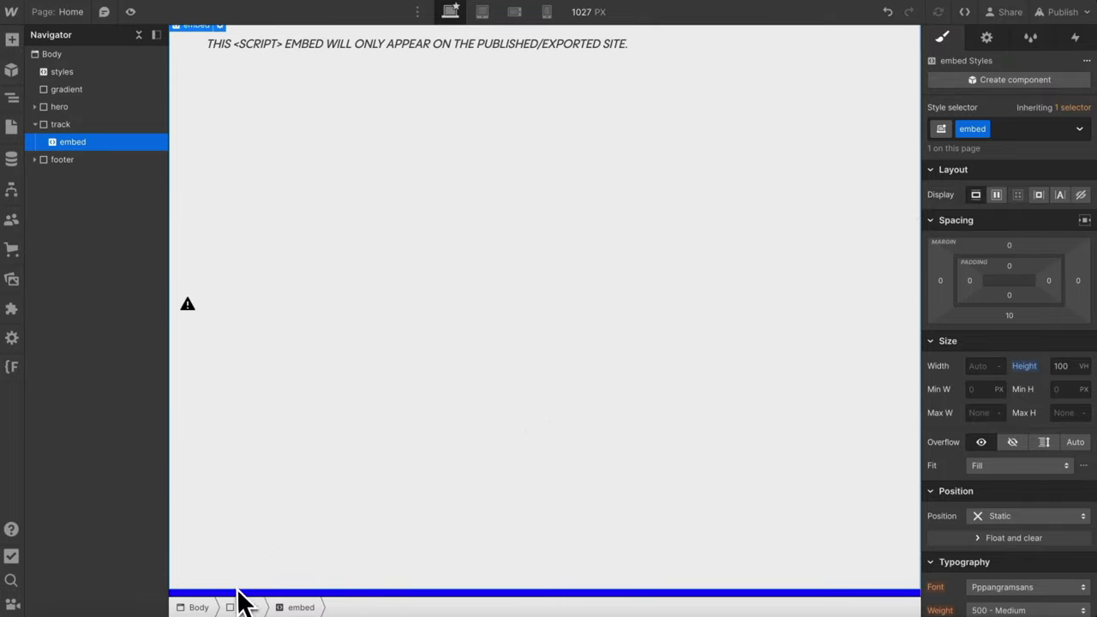
{"action": "scroll", "coordinate": [253, 542], "scroll_direction": "up", "scroll_amount": 1}
{"action": "scroll", "coordinate": [253, 541], "scroll_direction": "down", "scroll_amount": 1}
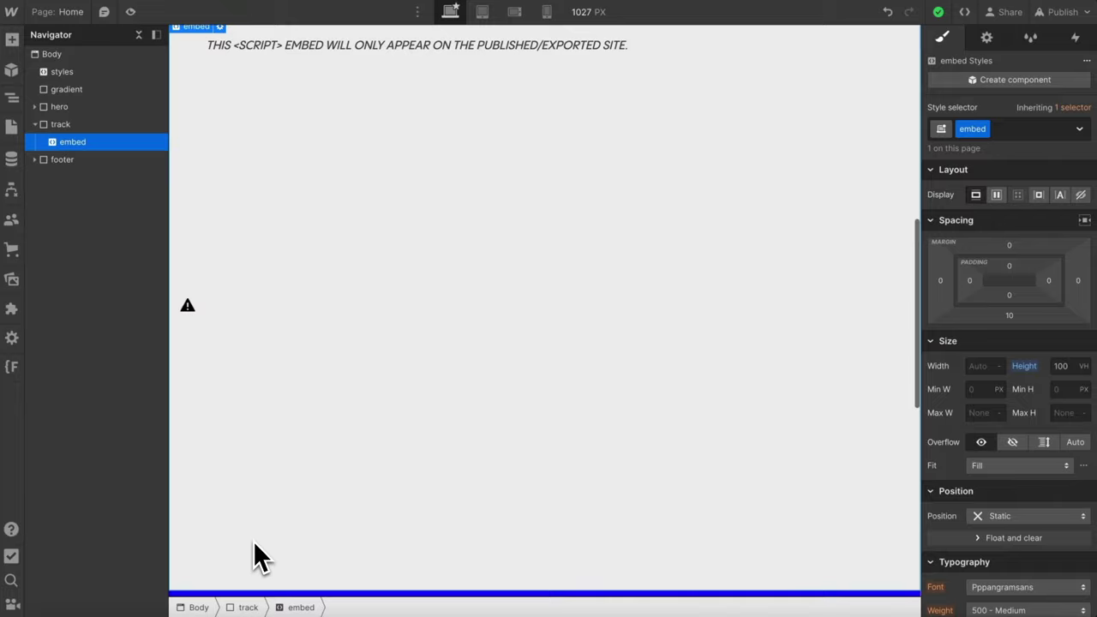
{"action": "left_click", "coordinate": [1017, 472]}
{"action": "left_click", "coordinate": [986, 514]}
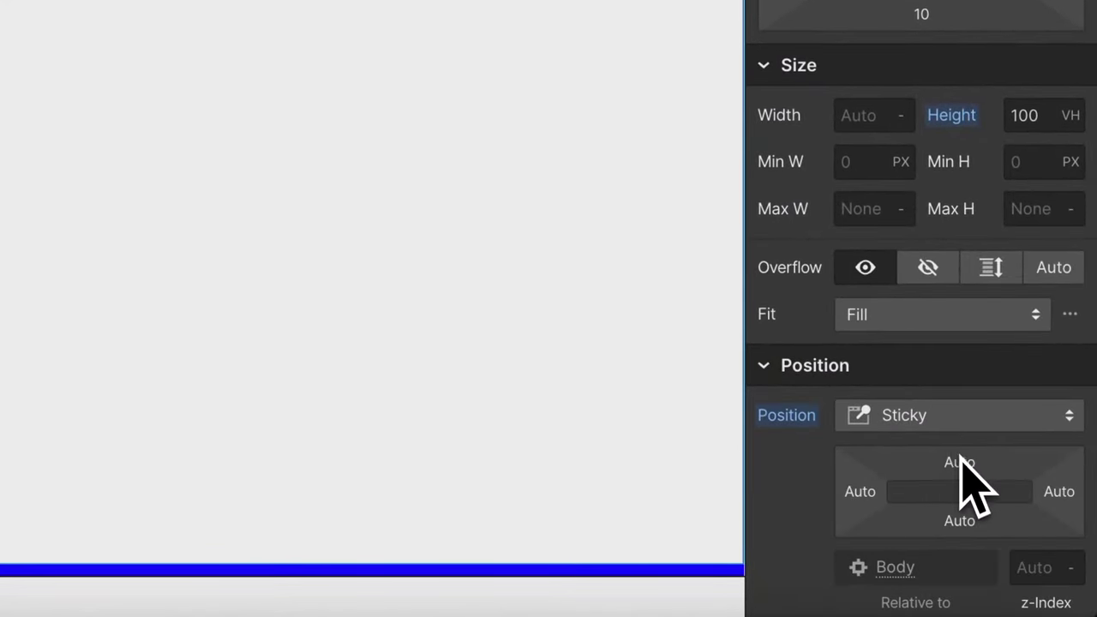
{"action": "left_click", "coordinate": [961, 461]}
{"action": "type", "text": "0"}
{"action": "key", "text": "Return"}
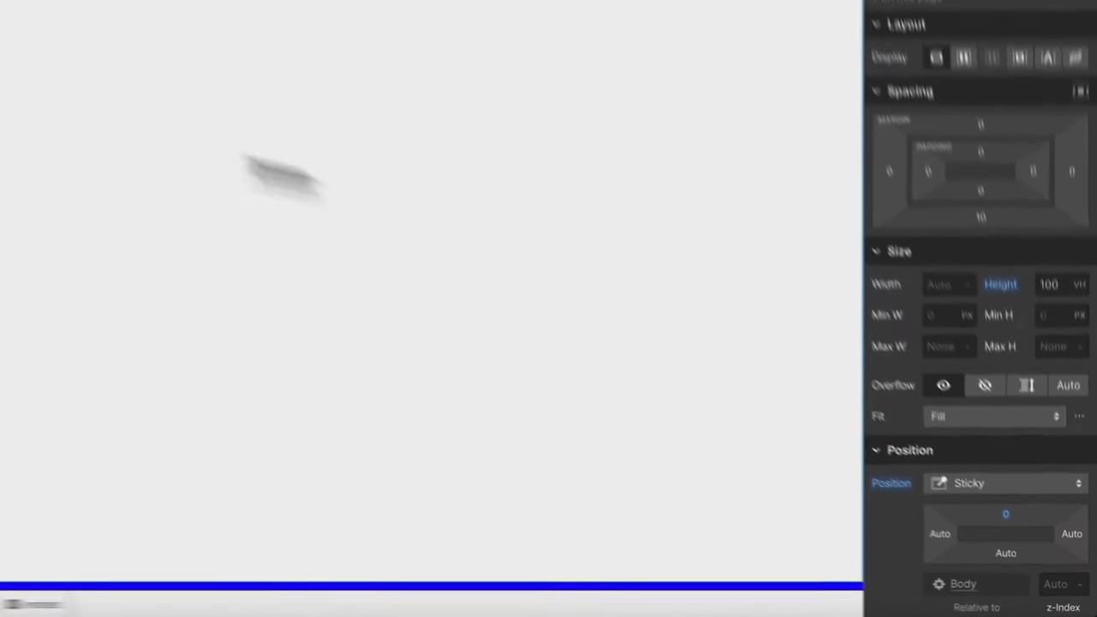
{"action": "left_click", "coordinate": [65, 124]}
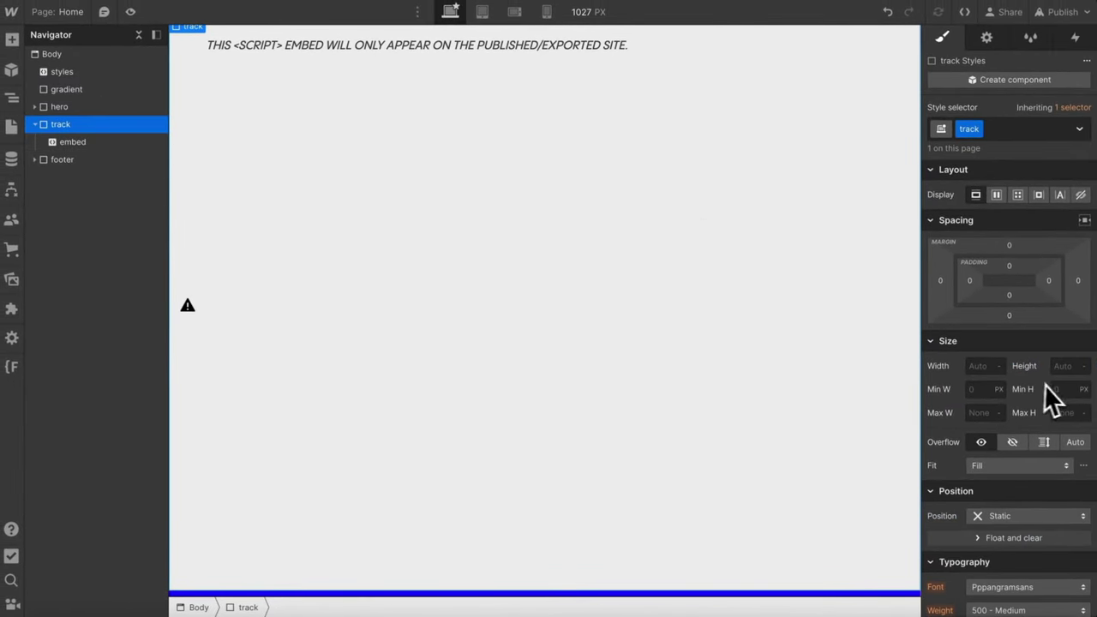
Edit the styles embed so .track is calc(100vh + 1000px) tall and body overscroll is none.
{"action": "left_click", "coordinate": [129, 72]}
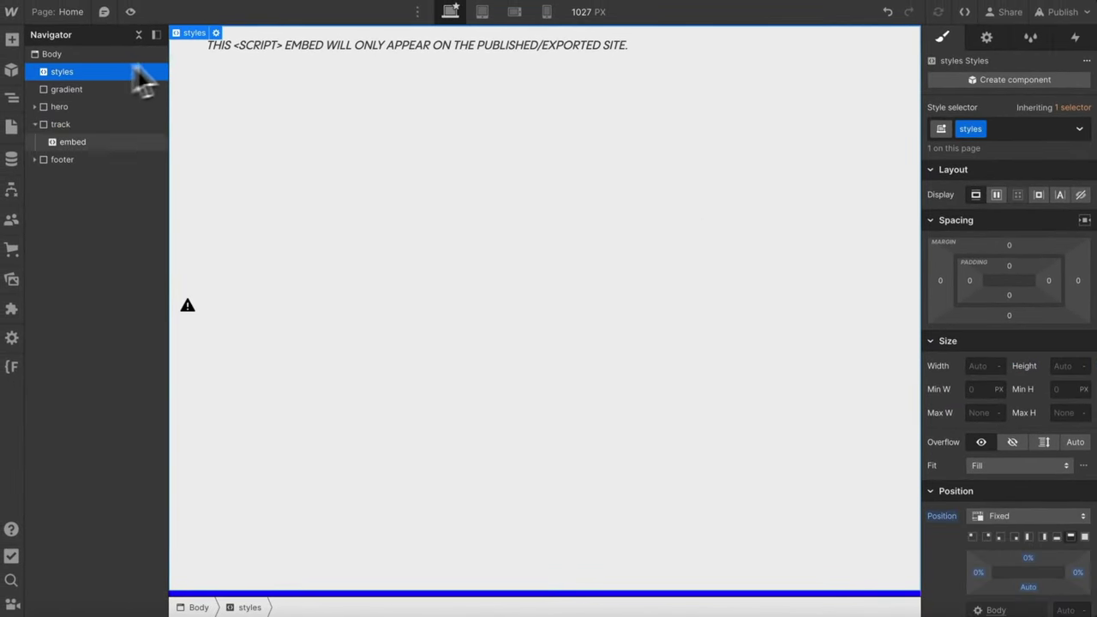
{"action": "left_click", "coordinate": [216, 32]}
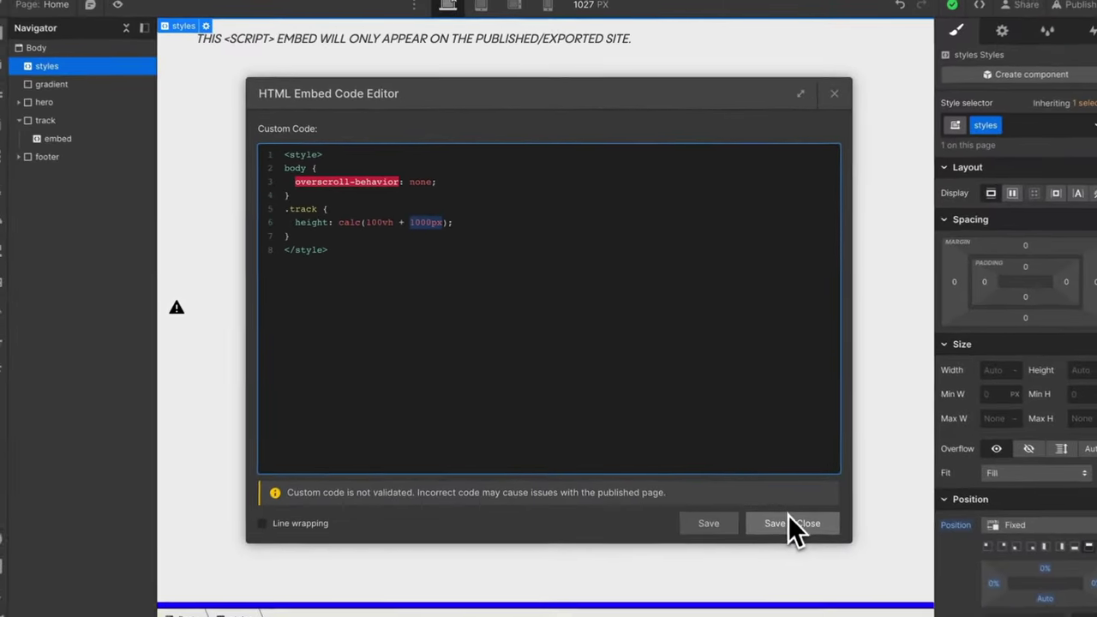
{"action": "left_click", "coordinate": [788, 519]}
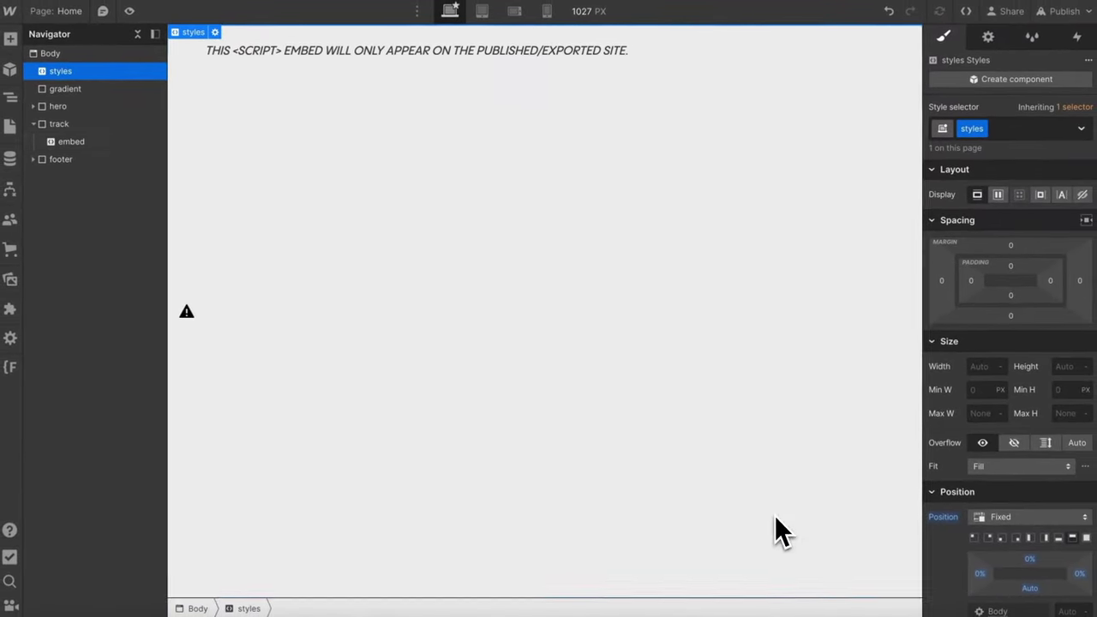
{"action": "left_click", "coordinate": [85, 126]}
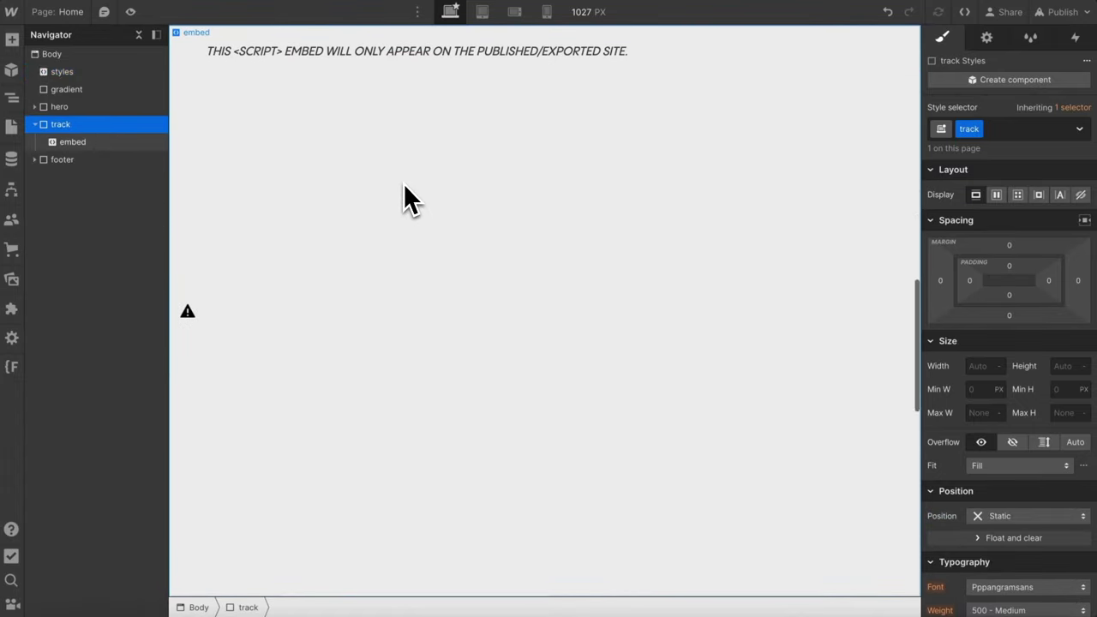
Publish the site to the staging domain and scroll the live page to check the cubes.
{"action": "scroll", "coordinate": [403, 183], "scroll_direction": "down", "scroll_amount": 3}
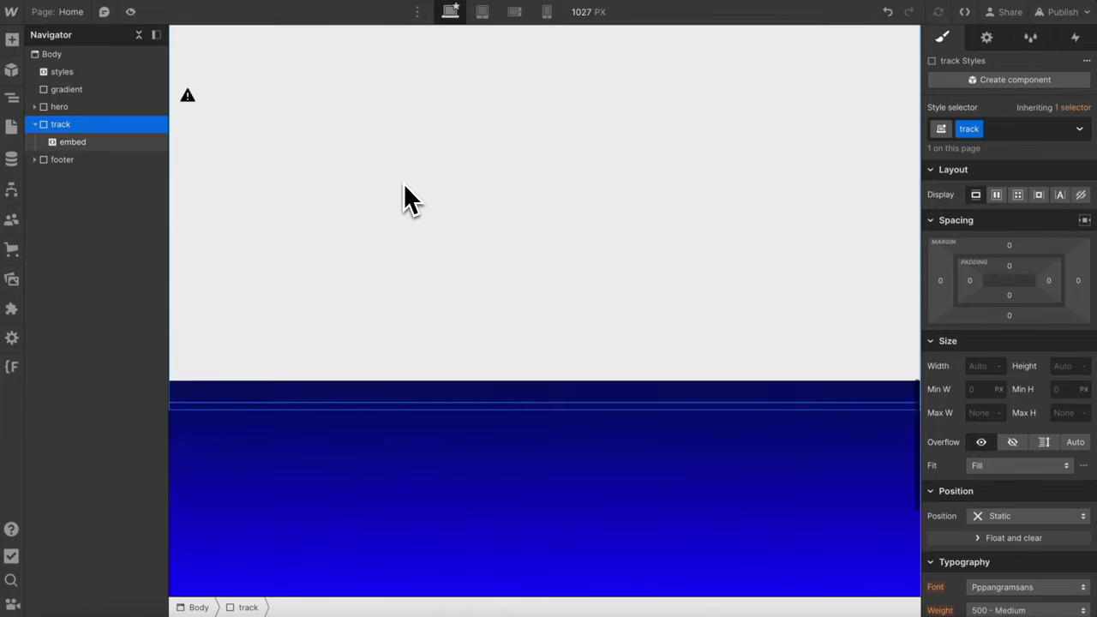
{"action": "left_click", "coordinate": [1060, 12]}
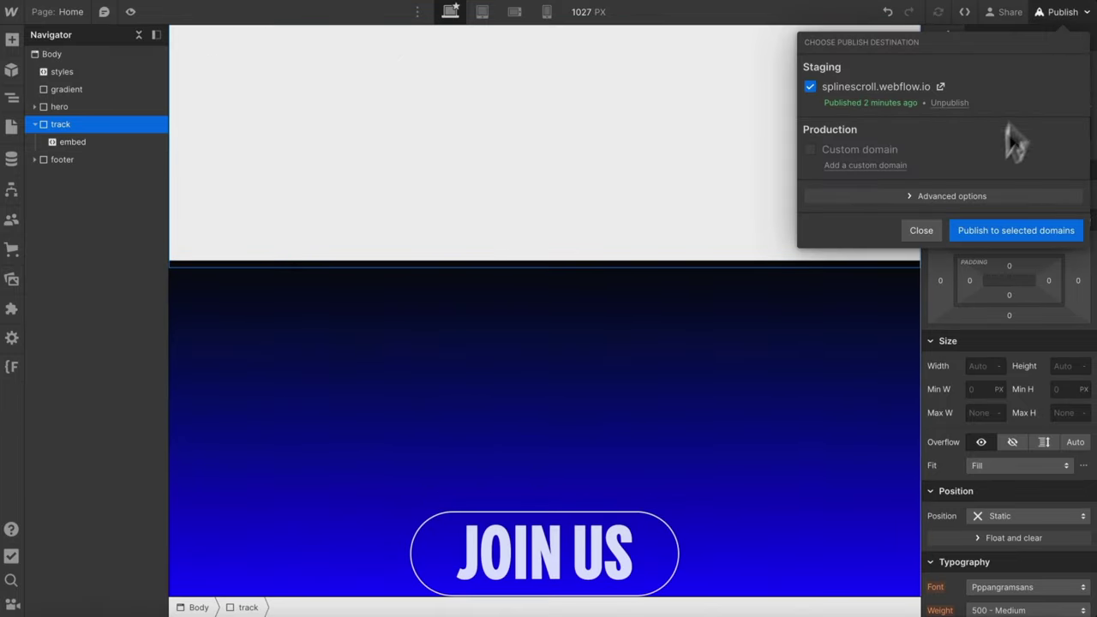
{"action": "left_click", "coordinate": [1005, 230]}
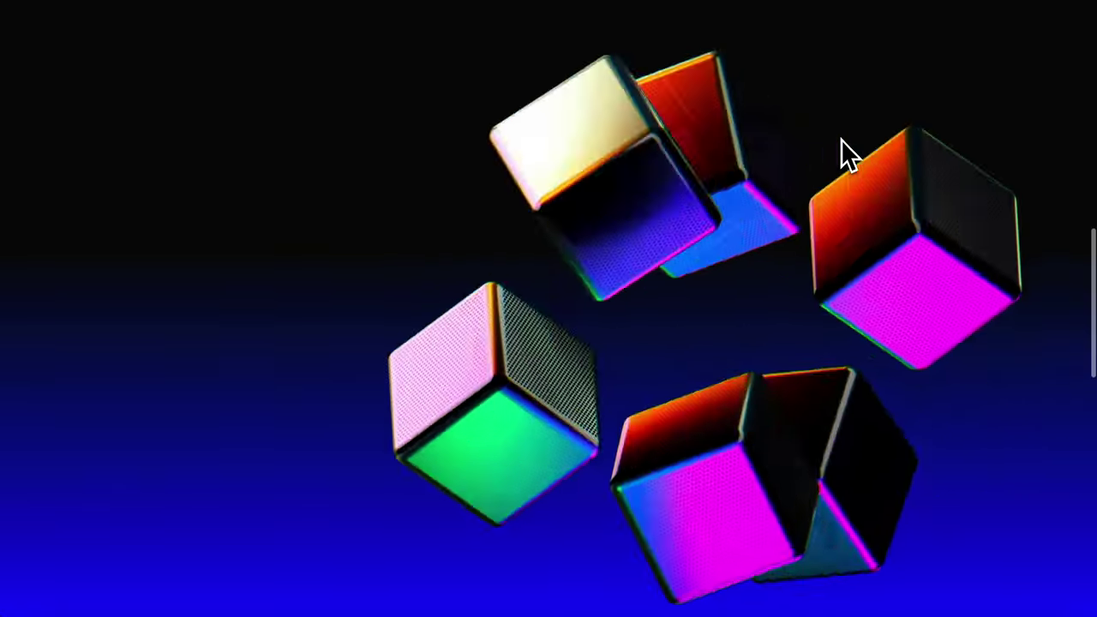
{"action": "scroll", "coordinate": [841, 139], "scroll_direction": "down", "scroll_amount": 5}
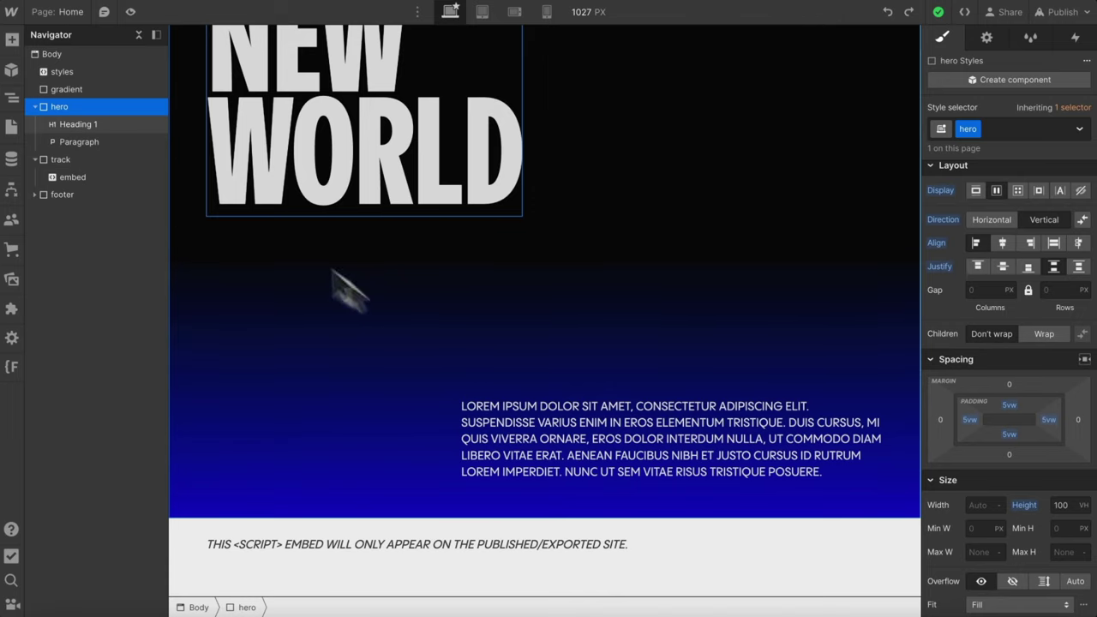
Give the track section a -100vh top margin so it overlaps the hero.
{"action": "scroll", "coordinate": [484, 253], "scroll_direction": "down", "scroll_amount": 5}
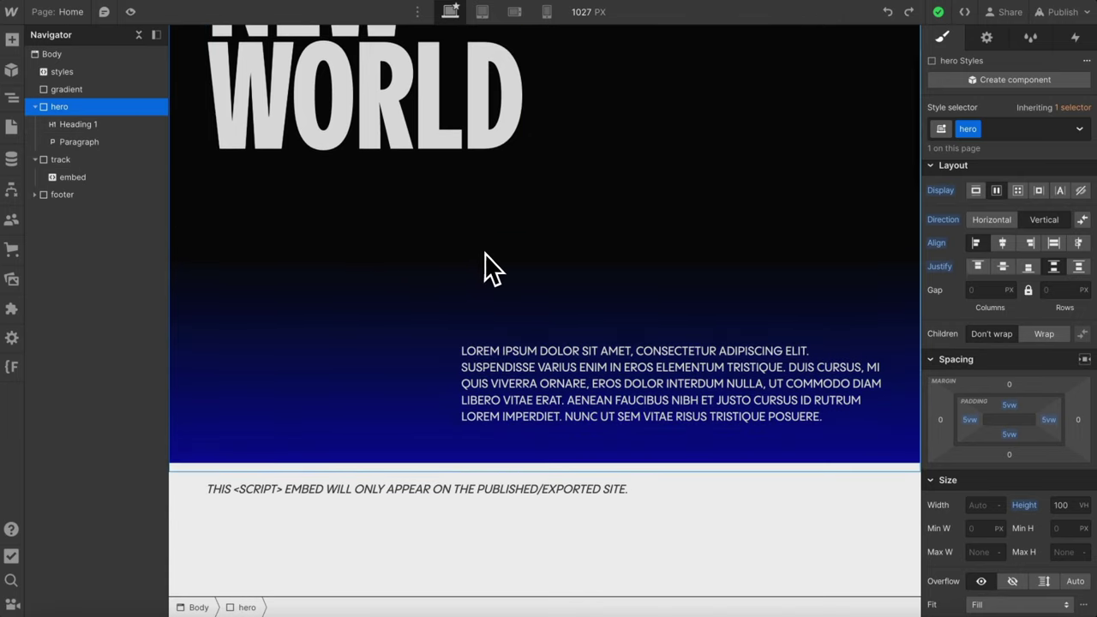
{"action": "left_click", "coordinate": [86, 160]}
{"action": "scroll", "coordinate": [445, 314], "scroll_direction": "up", "scroll_amount": 7}
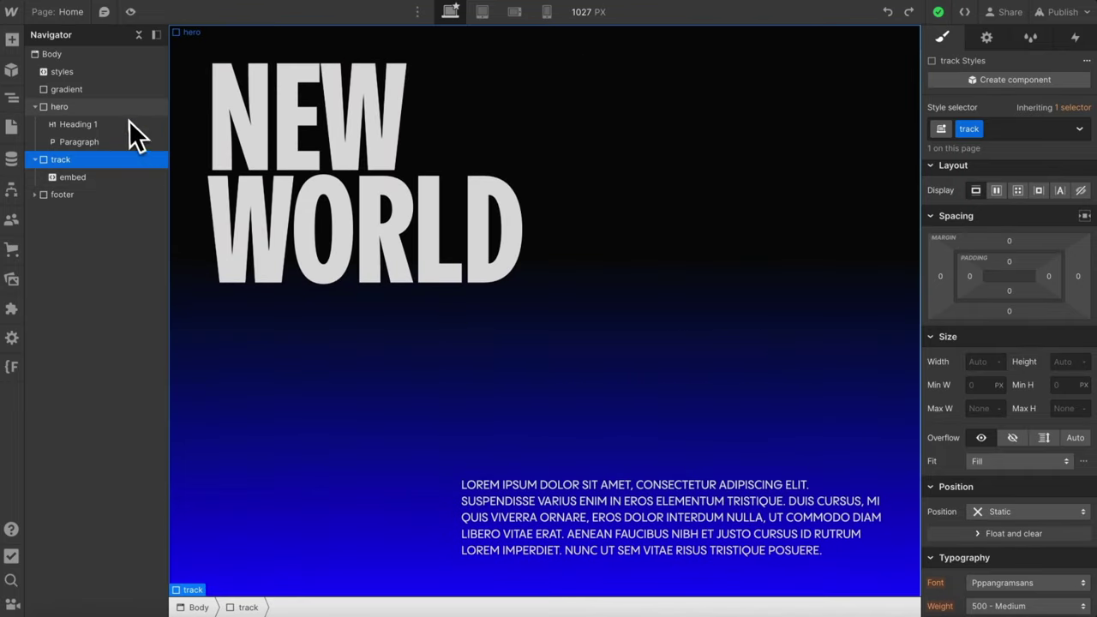
{"action": "left_click", "coordinate": [128, 108]}
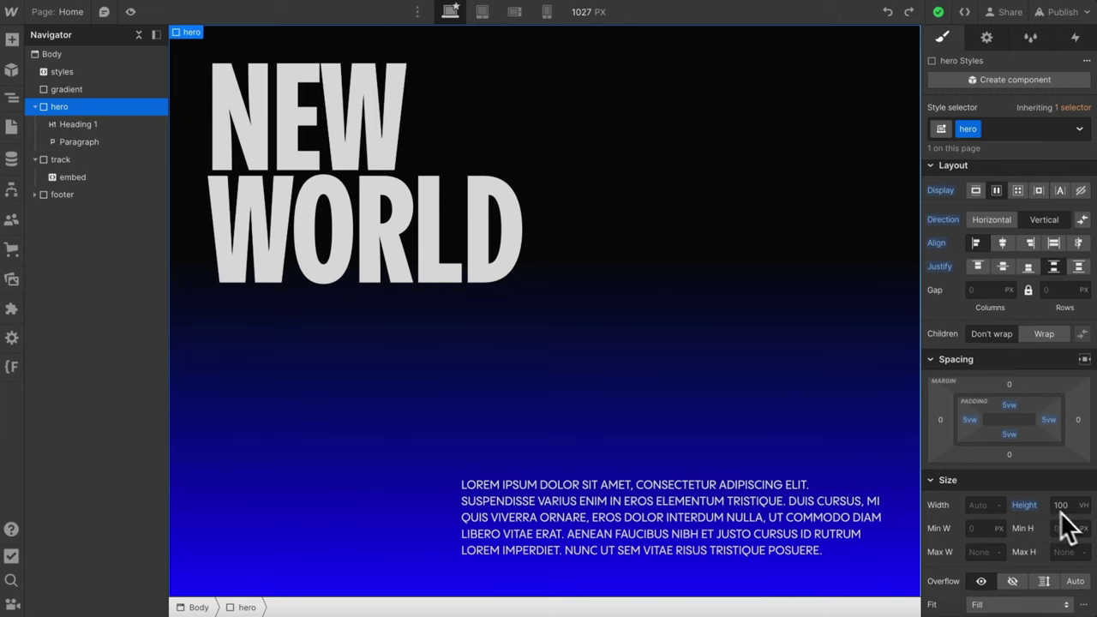
{"action": "left_click", "coordinate": [62, 160]}
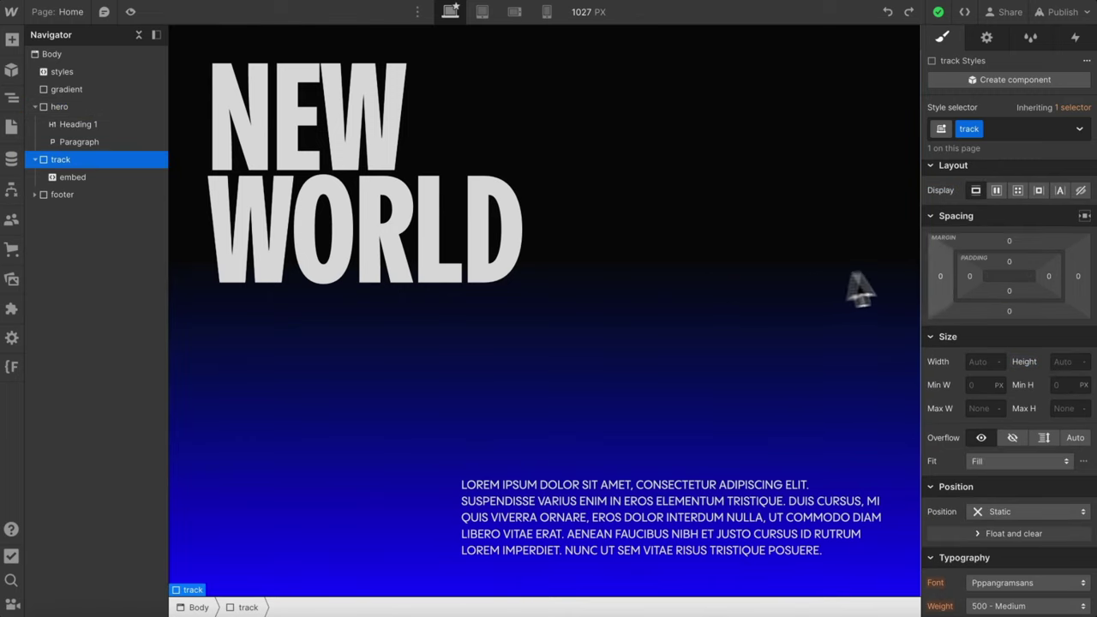
{"action": "left_click", "coordinate": [1010, 249]}
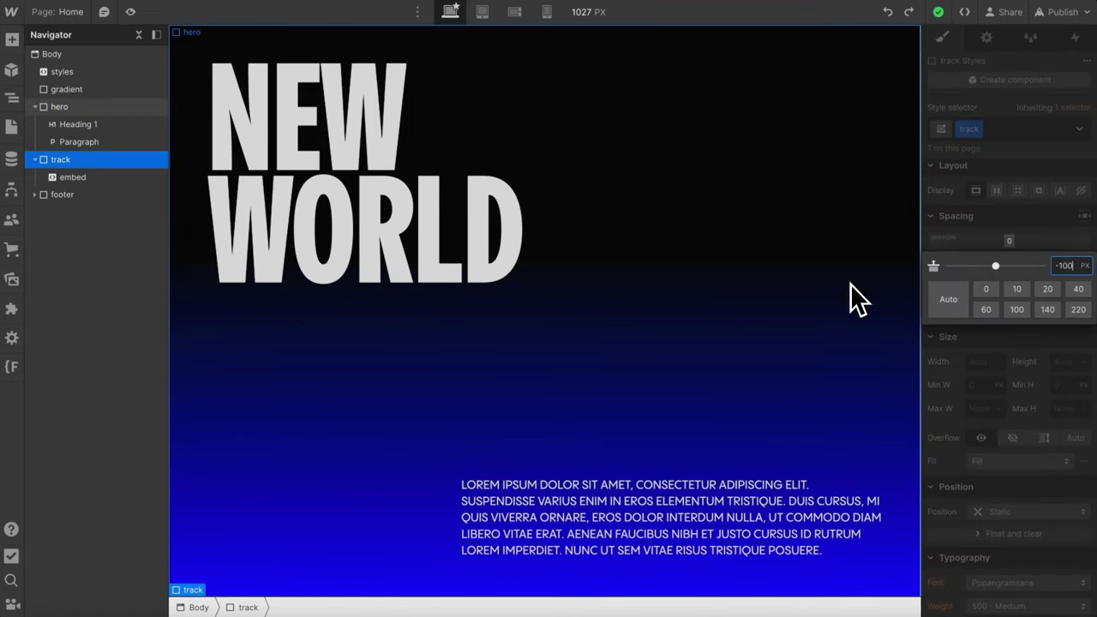
{"action": "key", "text": "Return"}
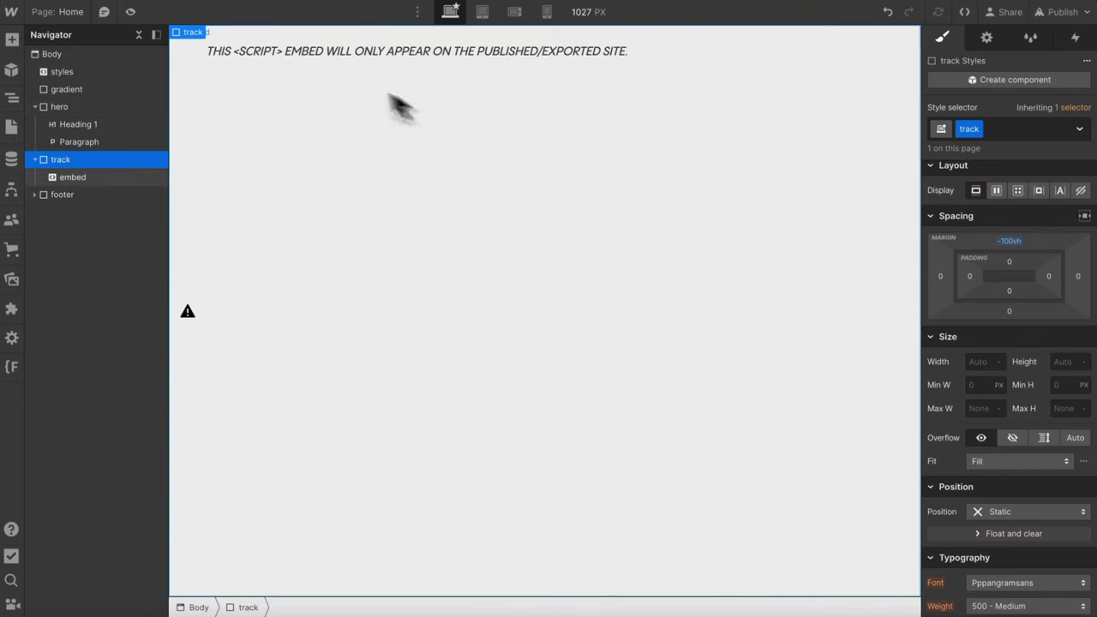
{"action": "left_click", "coordinate": [116, 126]}
Make the hero heading relatively positioned with z-index 1.
{"action": "scroll", "coordinate": [1012, 429], "scroll_direction": "down", "scroll_amount": 3}
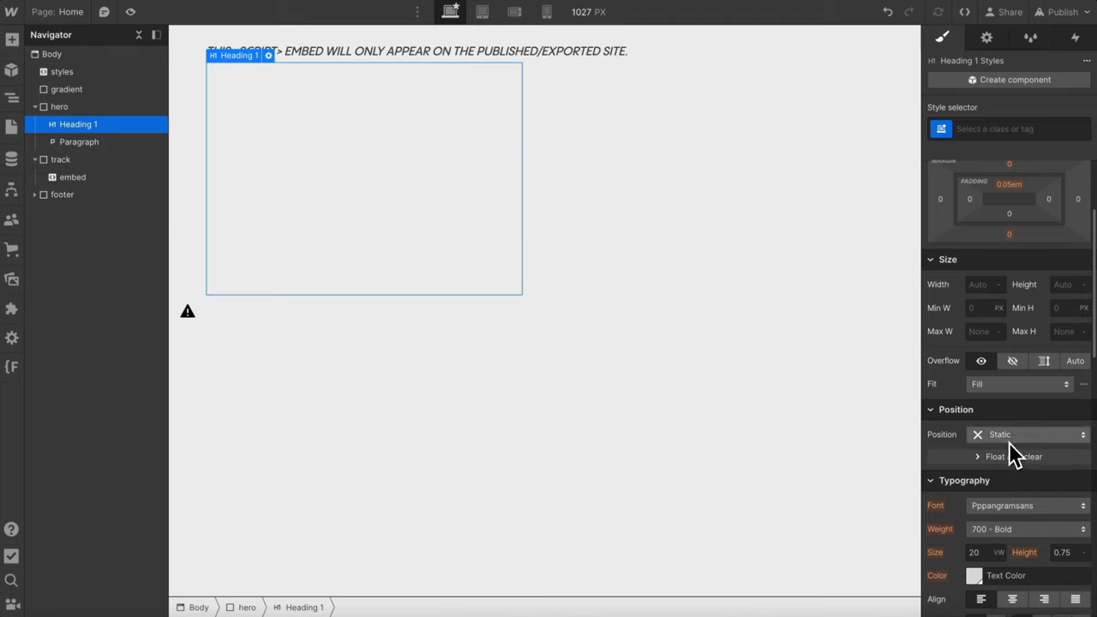
{"action": "left_click", "coordinate": [1014, 437]}
{"action": "left_click", "coordinate": [1017, 454]}
{"action": "type", "text": "1"}
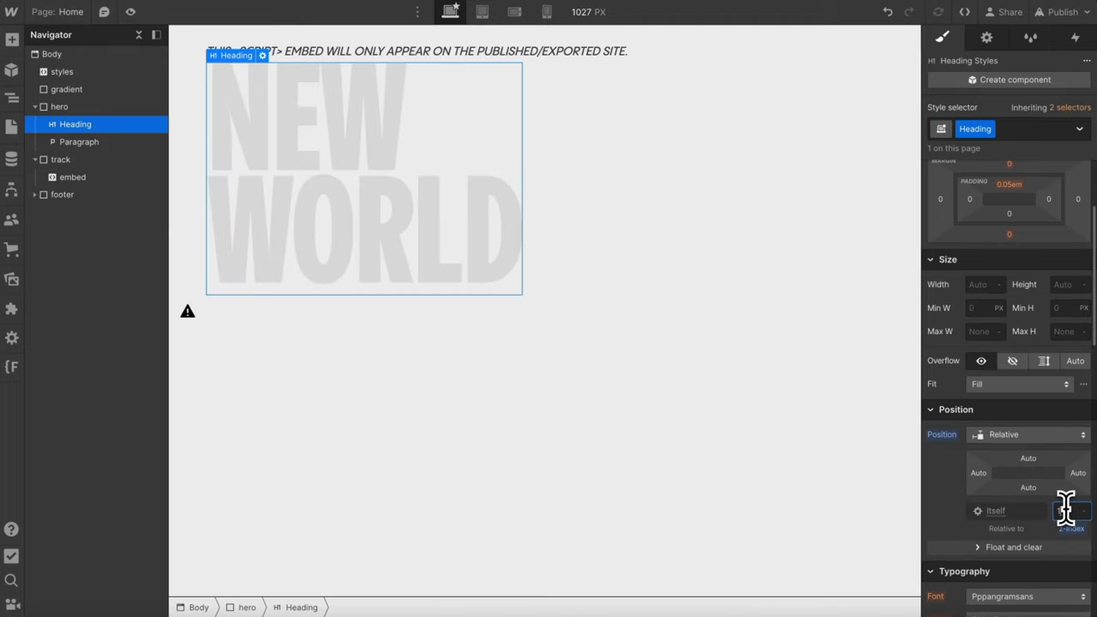
Make the hero paragraph relatively positioned with z-index 3.
{"action": "left_click", "coordinate": [120, 141]}
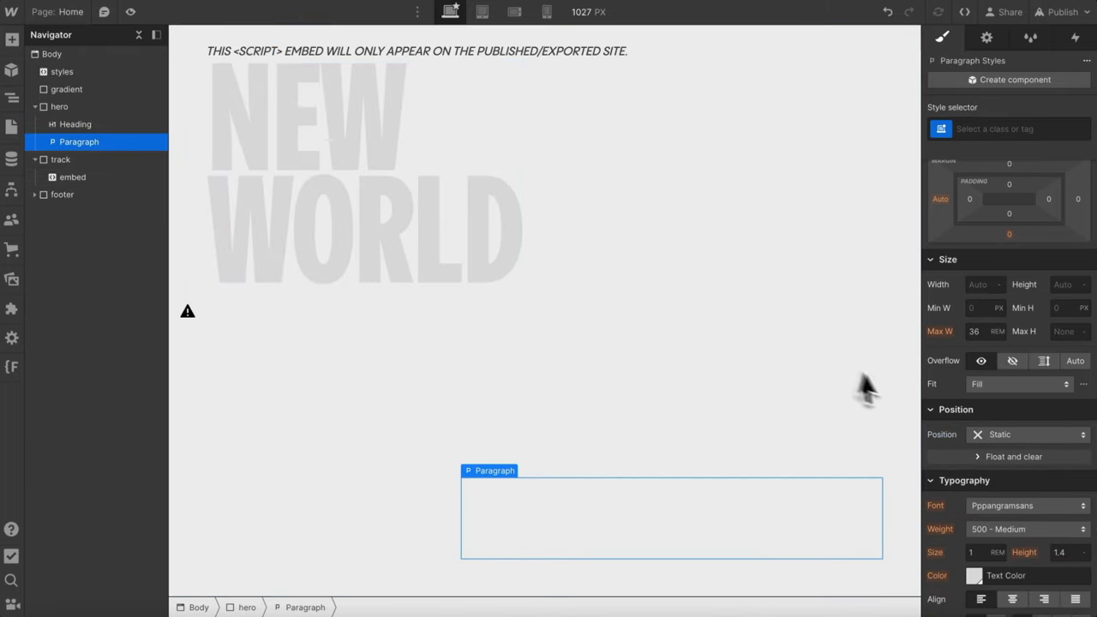
{"action": "left_click", "coordinate": [978, 434]}
{"action": "left_click", "coordinate": [1000, 451]}
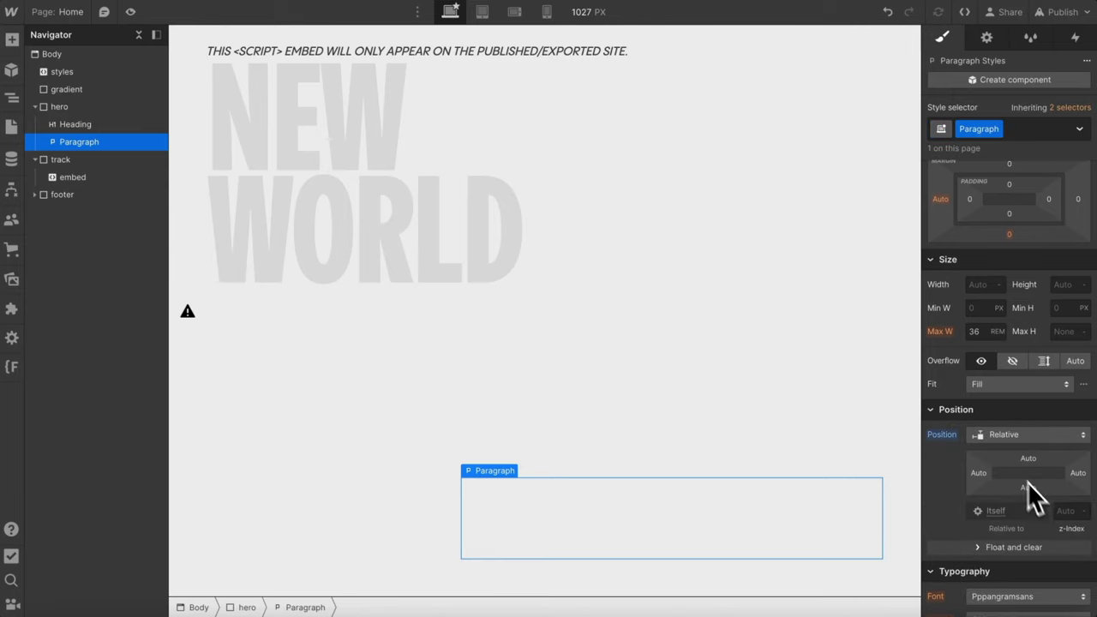
{"action": "left_click", "coordinate": [1068, 513]}
{"action": "type", "text": "3"}
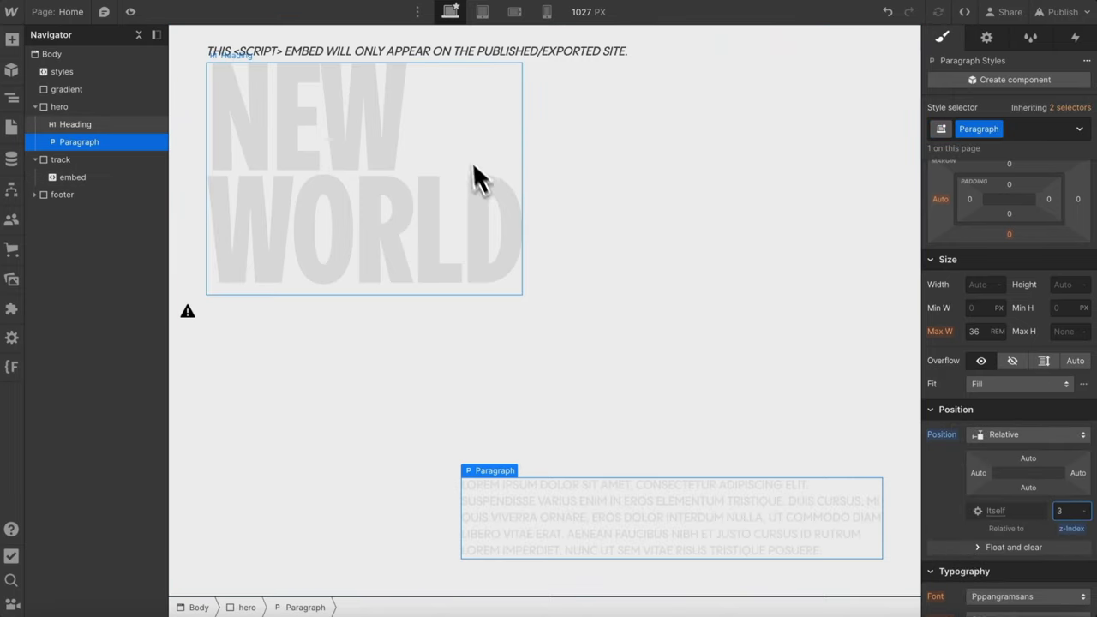
Make the track section relatively positioned with z-index 2.
{"action": "scroll", "coordinate": [613, 335], "scroll_direction": "down", "scroll_amount": 4}
{"action": "scroll", "coordinate": [617, 327], "scroll_direction": "down", "scroll_amount": 3}
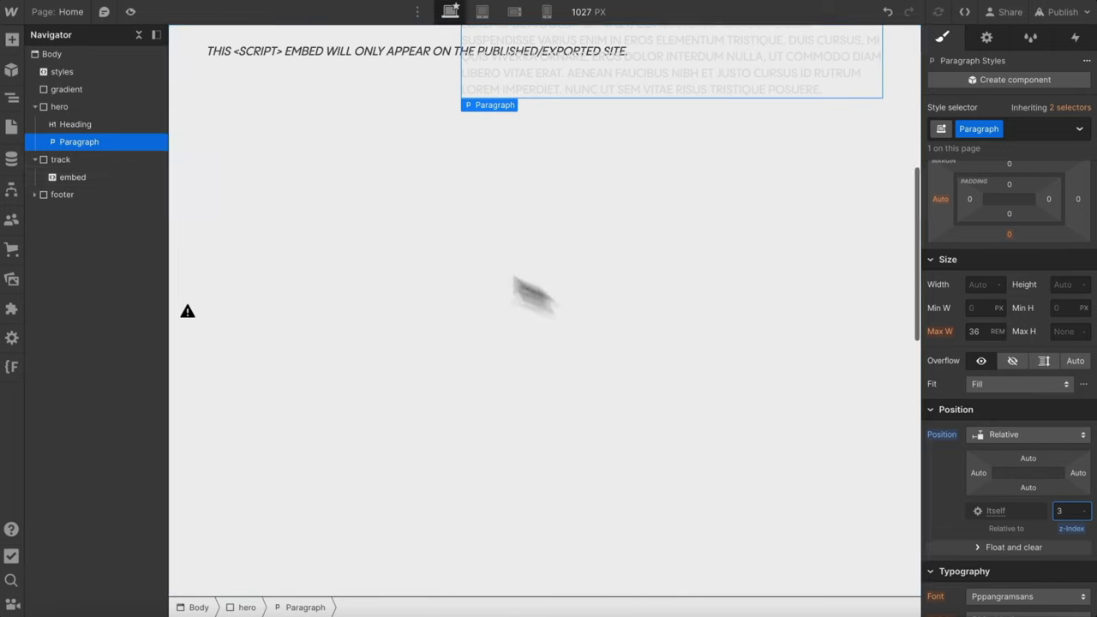
{"action": "left_click", "coordinate": [118, 160]}
{"action": "scroll", "coordinate": [512, 276], "scroll_direction": "up", "scroll_amount": 7}
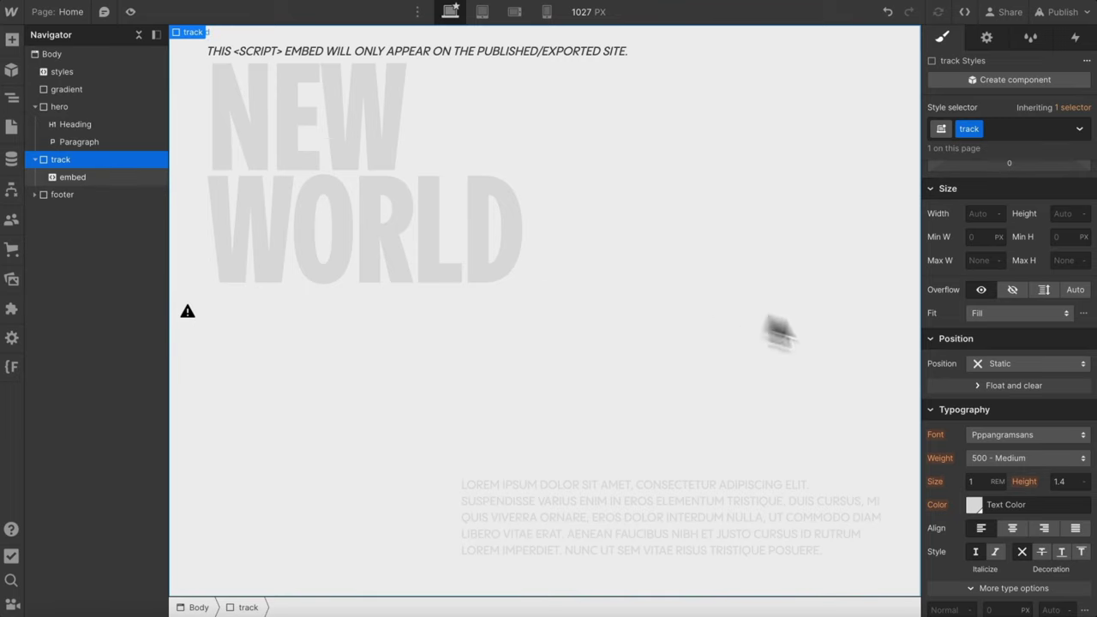
{"action": "left_click", "coordinate": [994, 363]}
{"action": "left_click", "coordinate": [1003, 382]}
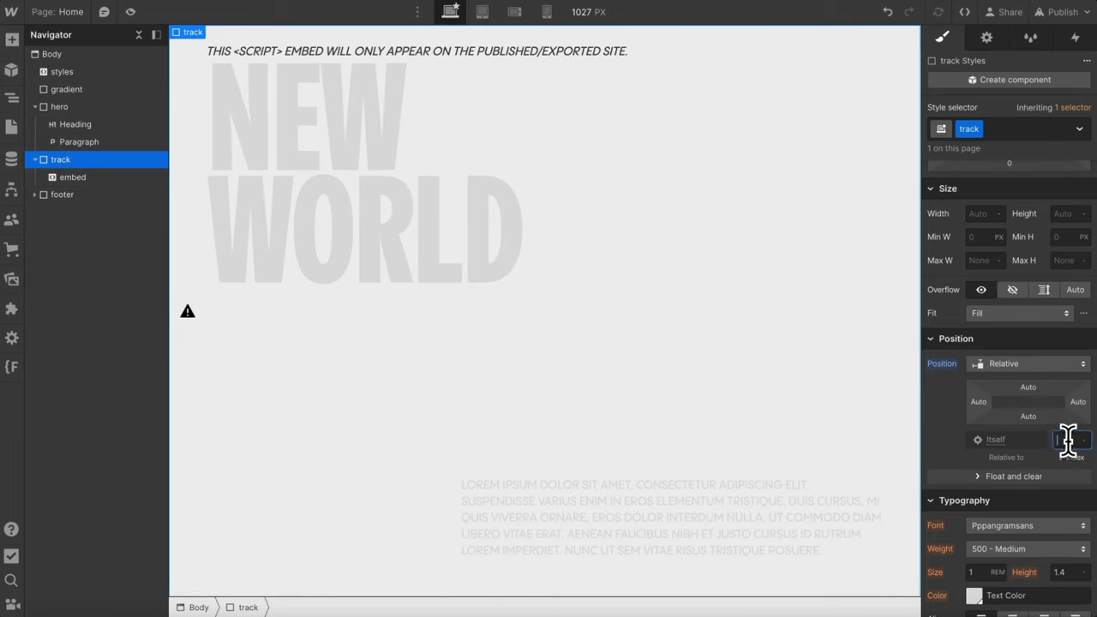
{"action": "type", "text": "2"}
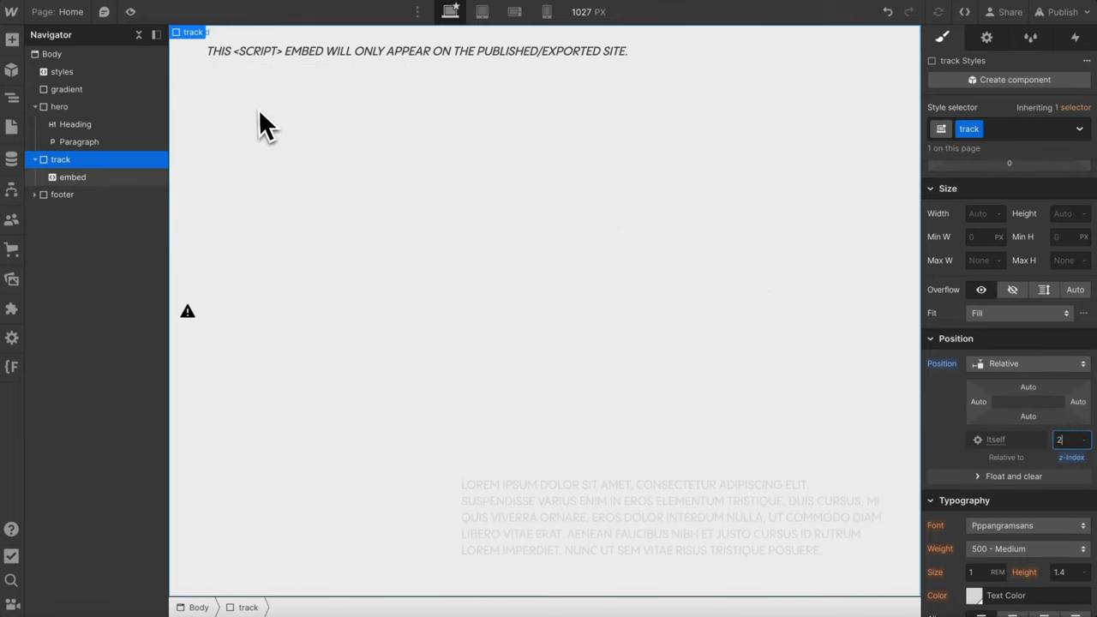
{"action": "scroll", "coordinate": [536, 167], "scroll_direction": "down", "scroll_amount": 4}
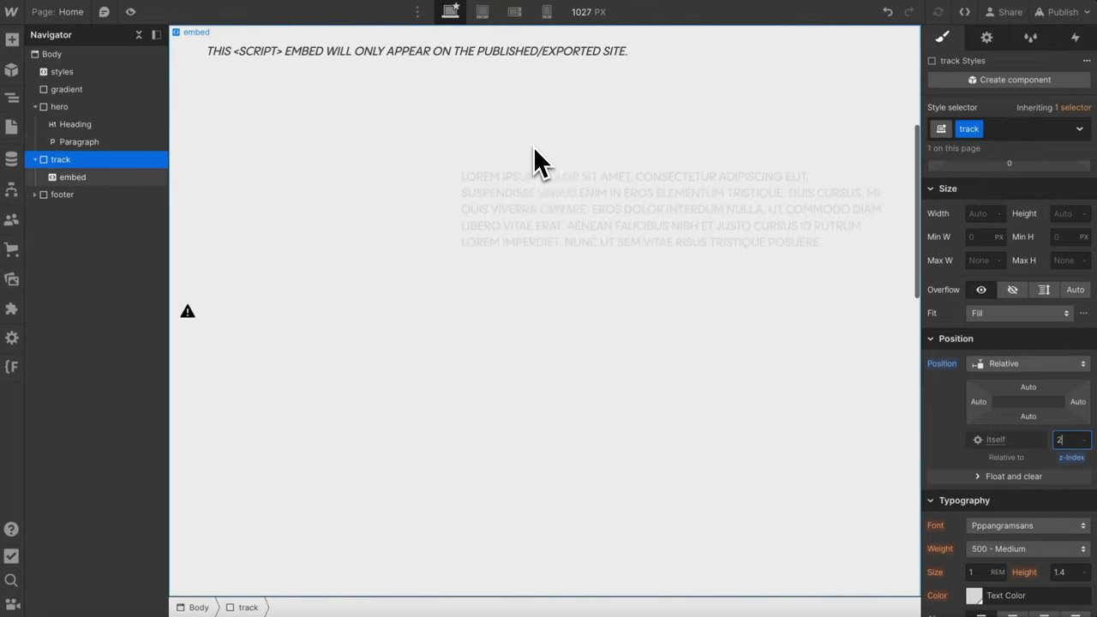
{"action": "scroll", "coordinate": [533, 147], "scroll_direction": "up", "scroll_amount": 4}
Bring up the publishing destinations to republish the site.
{"action": "left_click", "coordinate": [1064, 12]}
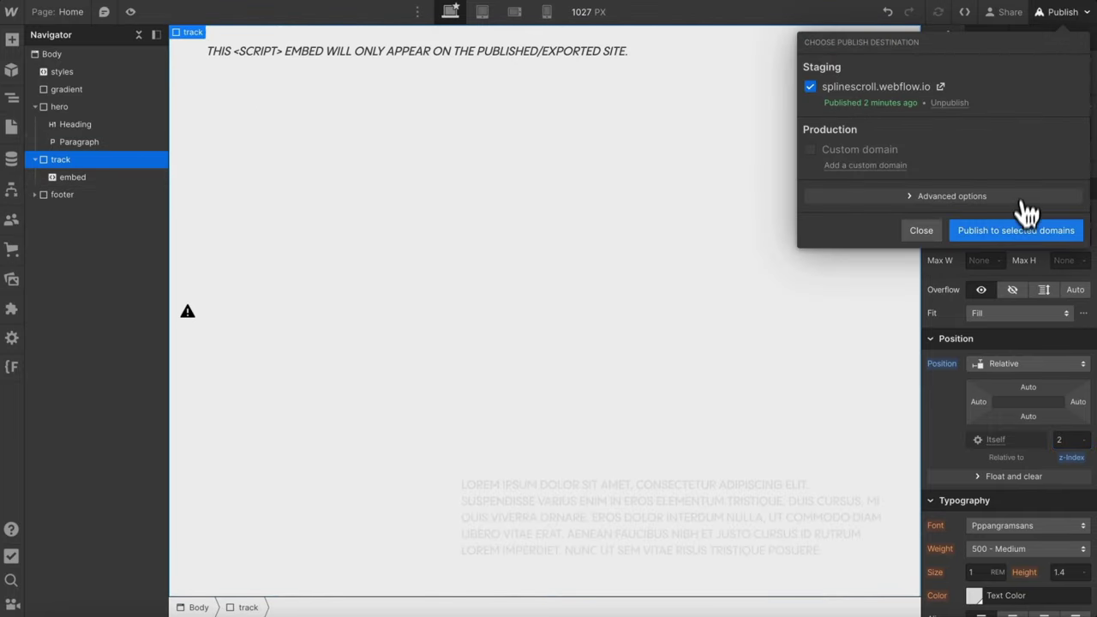